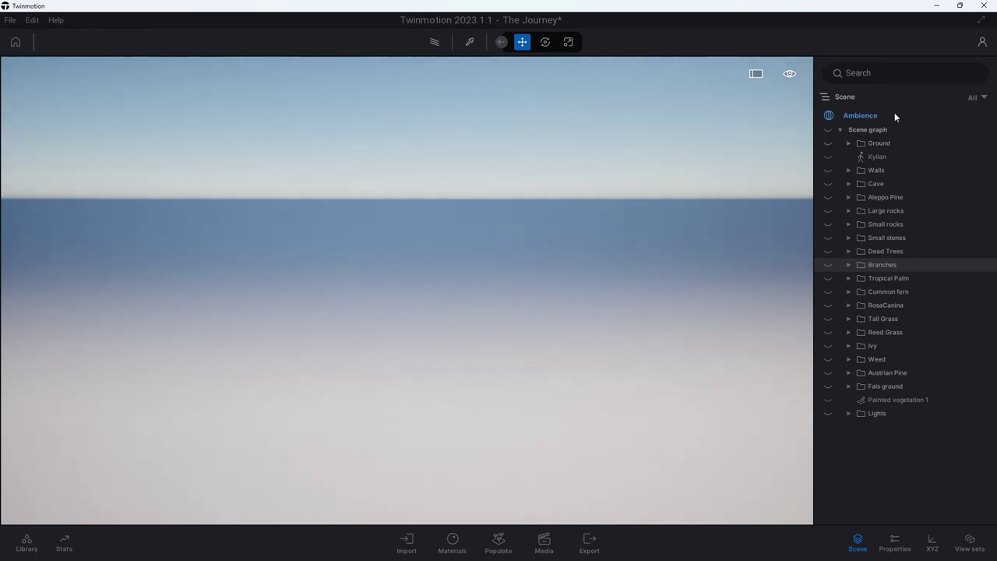
Show the Ground terrain and inspect its Gigantic Tundra Terrain pieces.
left_click(827, 144)
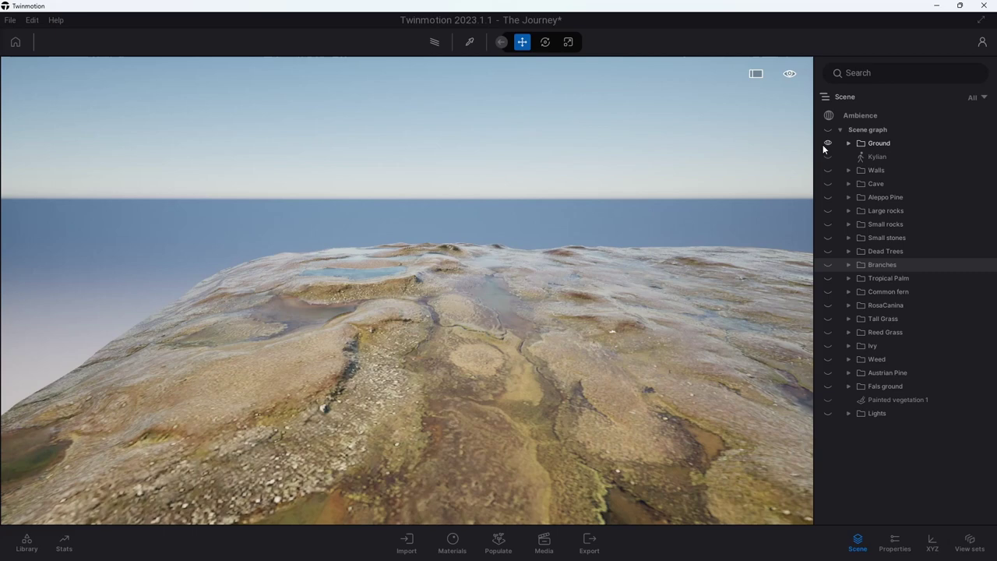
scroll(561, 331, "up", 3)
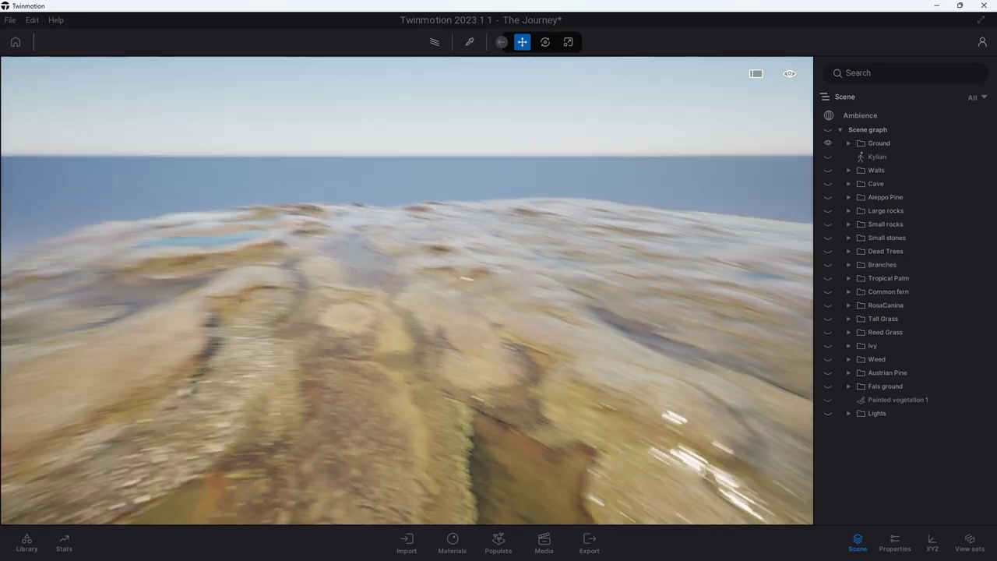
scroll(538, 323, "up", 3)
scroll(515, 317, "up", 3)
right_click_drag(506, 314, 580, 241)
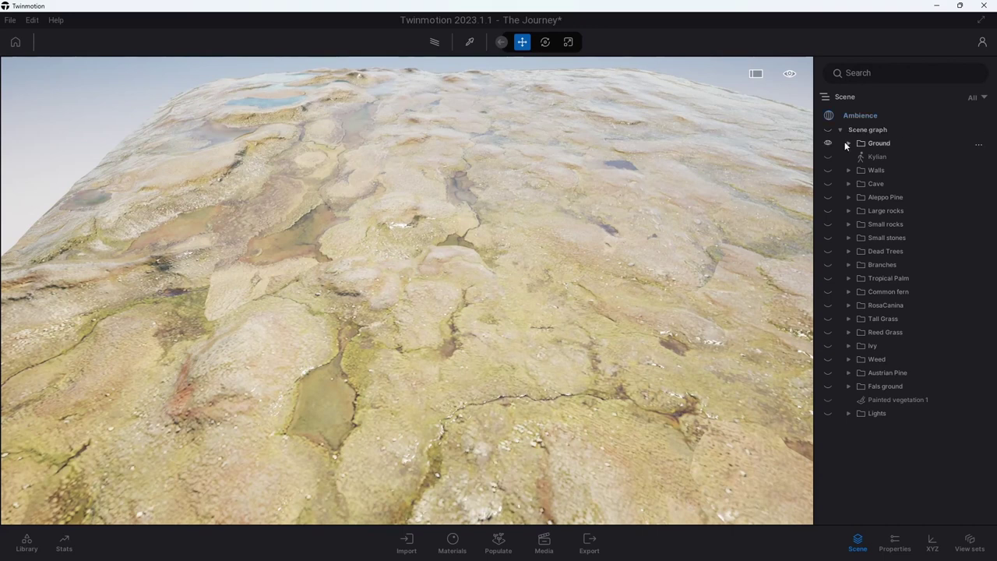
left_click(848, 144)
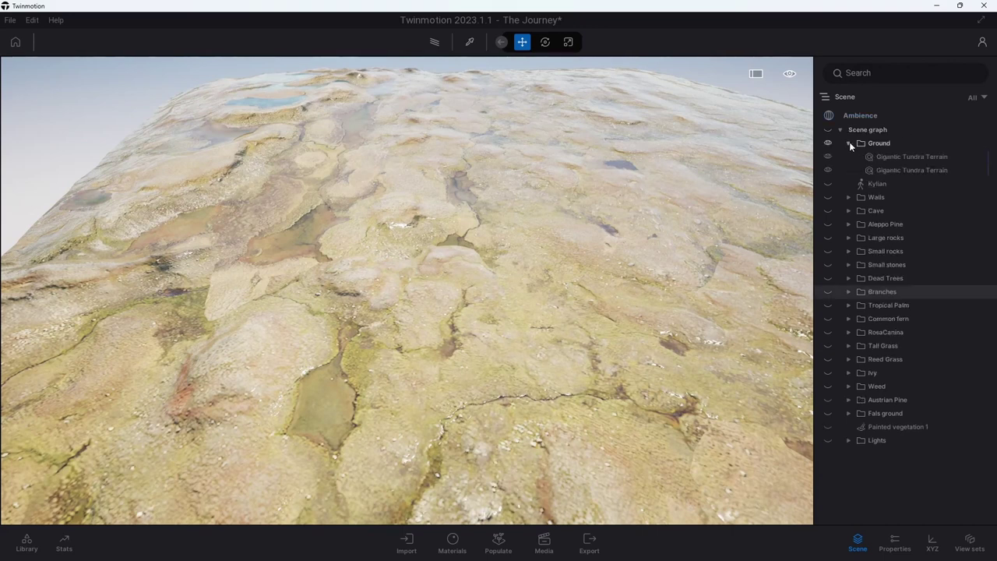
left_click(848, 143)
mouse_move(549, 265)
right_mouse_down()
mouse_move(513, 257)
mouse_move(506, 220)
mouse_move(582, 298)
right_mouse_up()
left_click(513, 263)
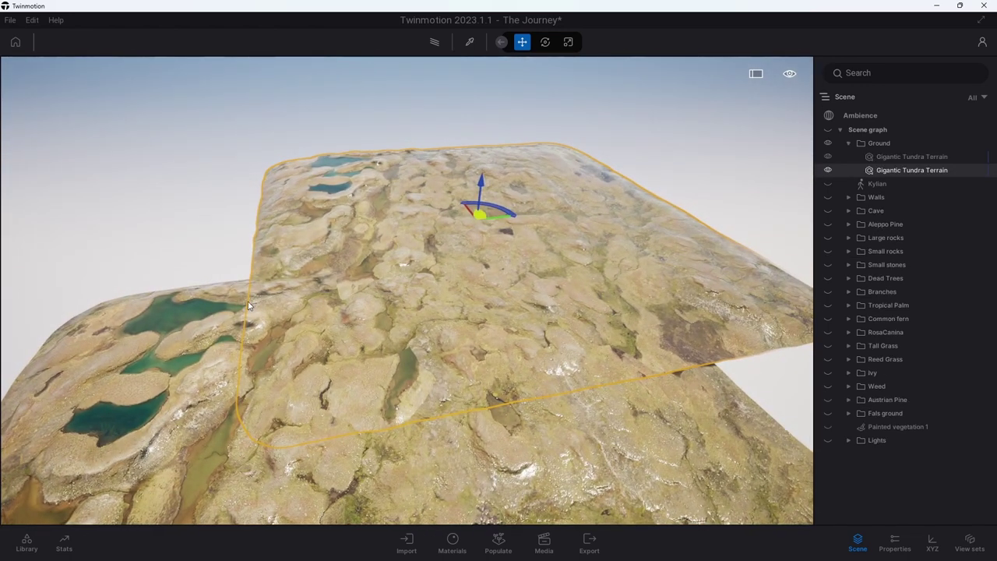
right_click_drag(435, 368, 544, 360)
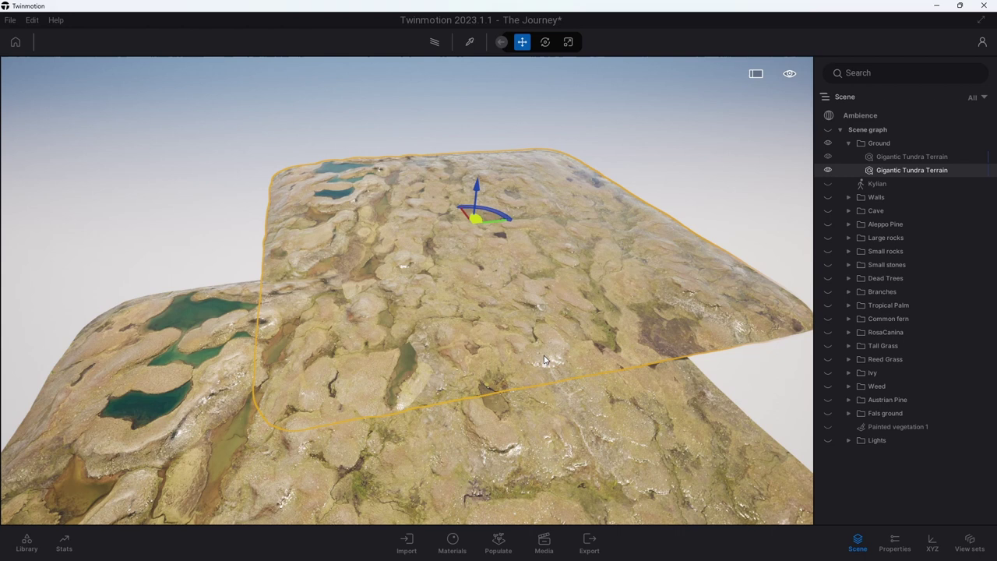
scroll(561, 195, "up", 3)
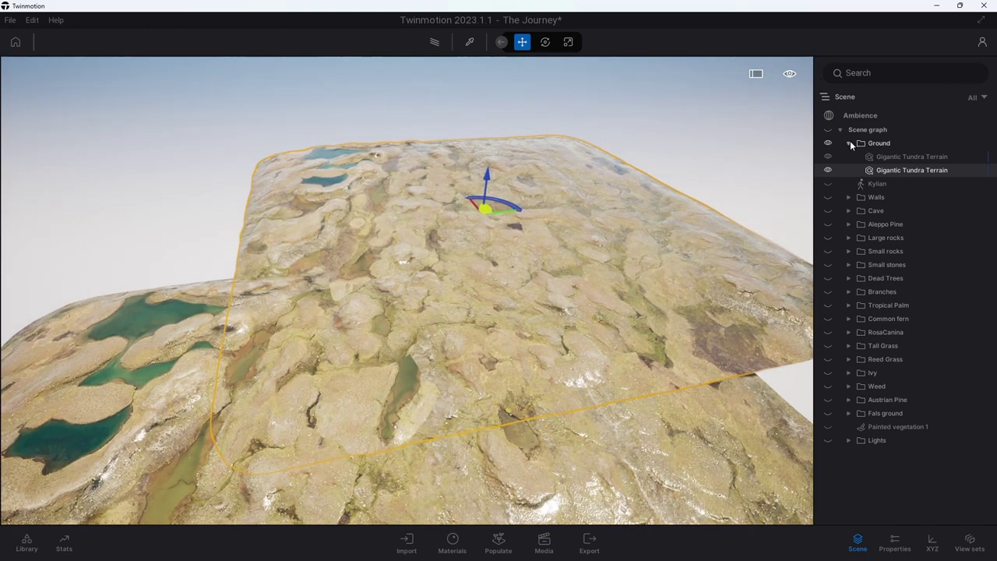
left_click(849, 143)
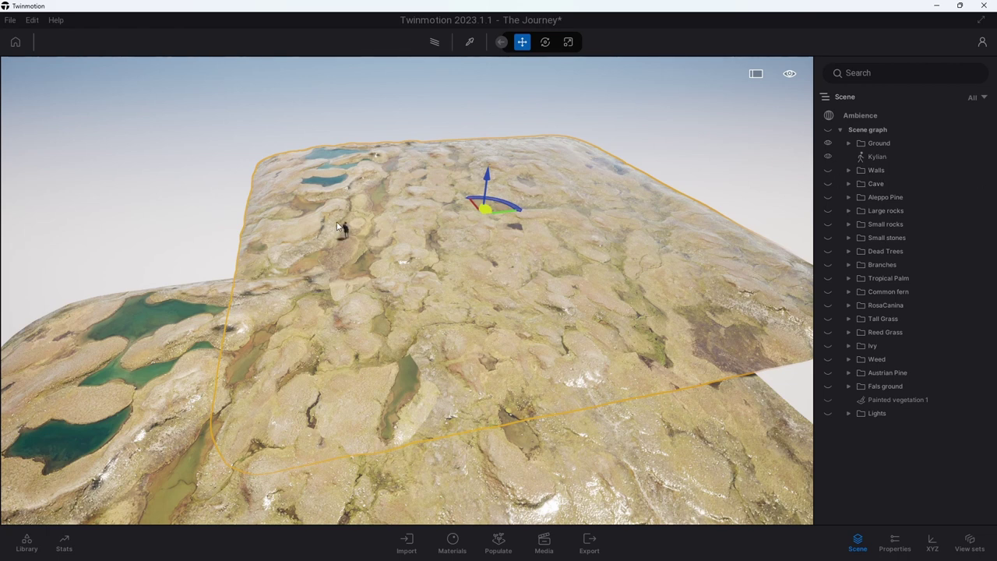
Focus on the hooded Kylian character and orbit to a viewpoint behind him.
left_click(342, 228)
key("f")
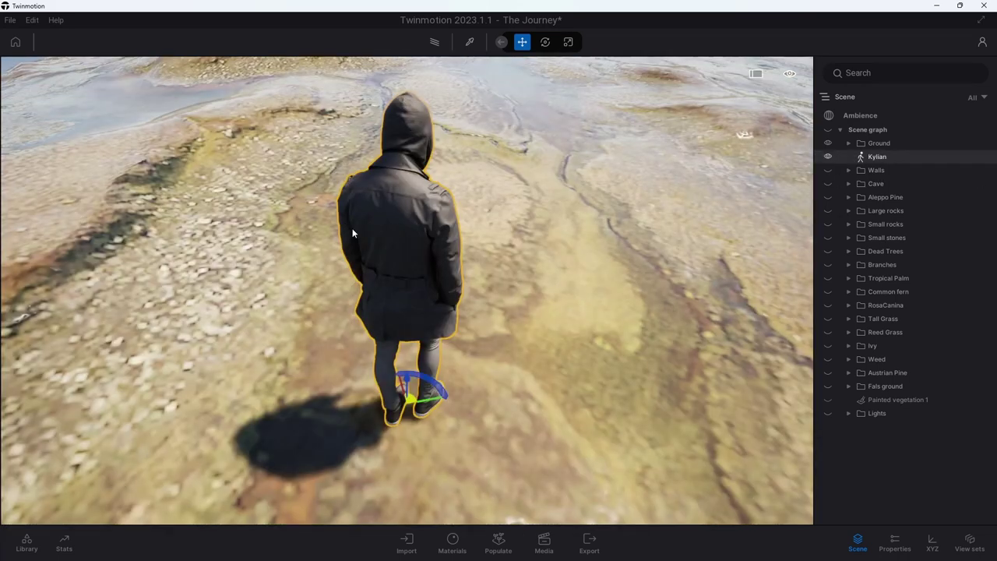
right_click_drag(643, 333, 253, 182)
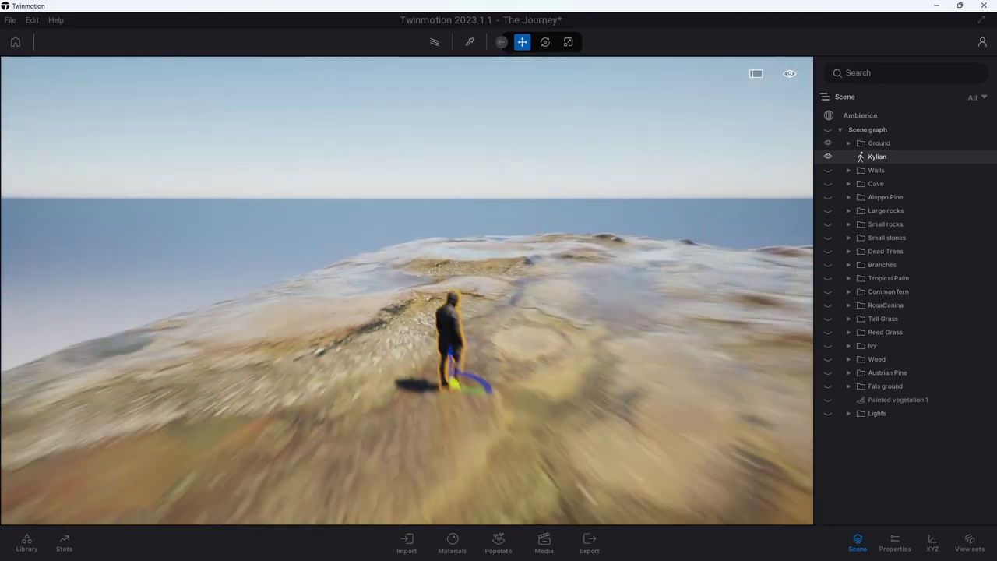
left_click(252, 182)
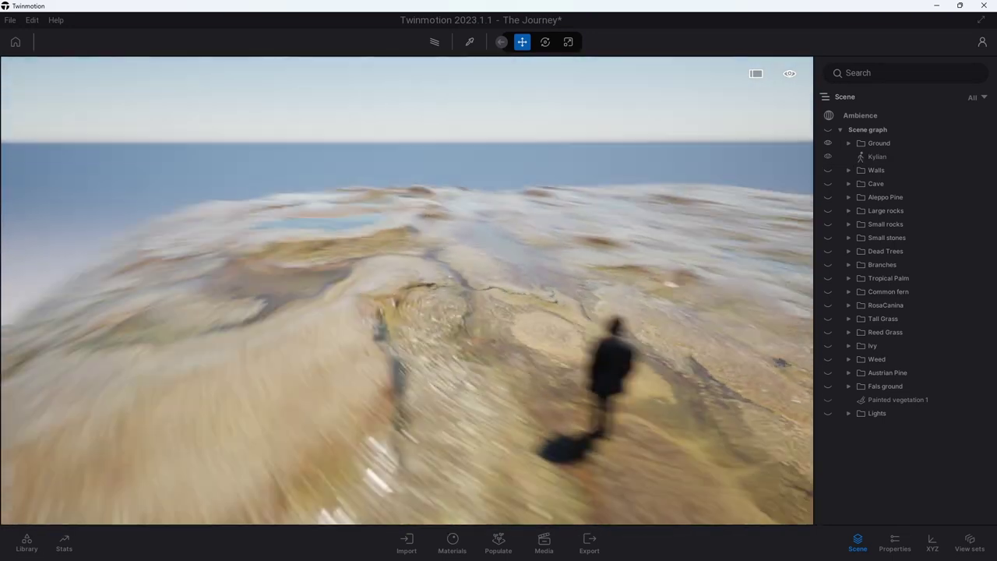
right_click_drag(520, 315, 437, 296)
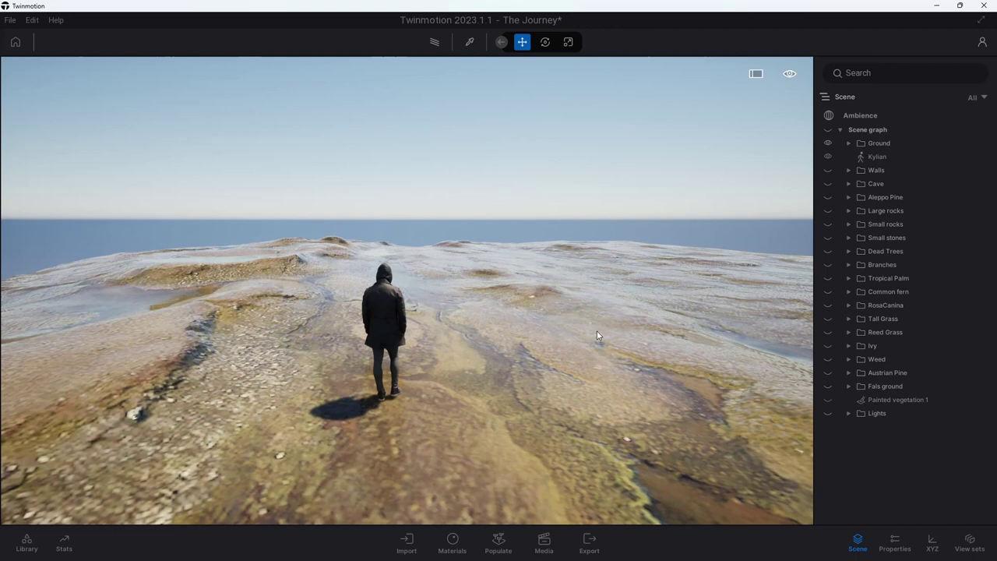
right_click_drag(595, 335, 702, 320)
right_click_drag(592, 343, 665, 347)
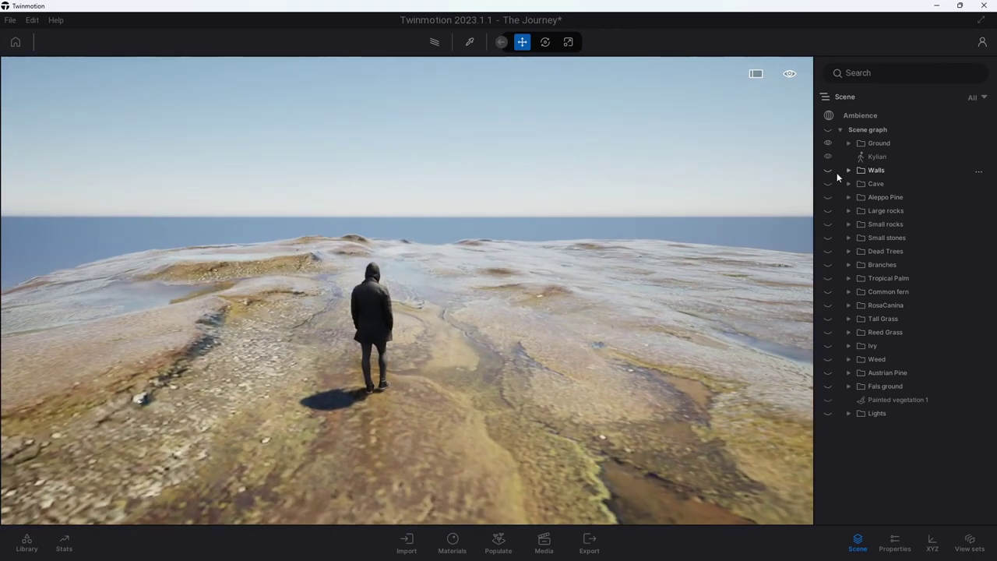
Expand Walls and show the first three Tundra Rock Formations, checking the ridge.
left_click(848, 170)
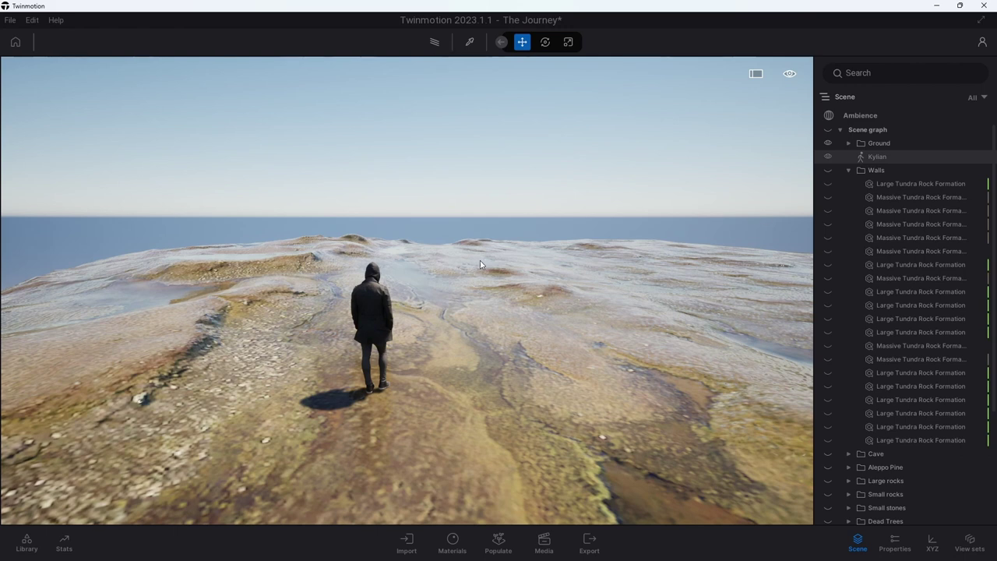
left_click(828, 184)
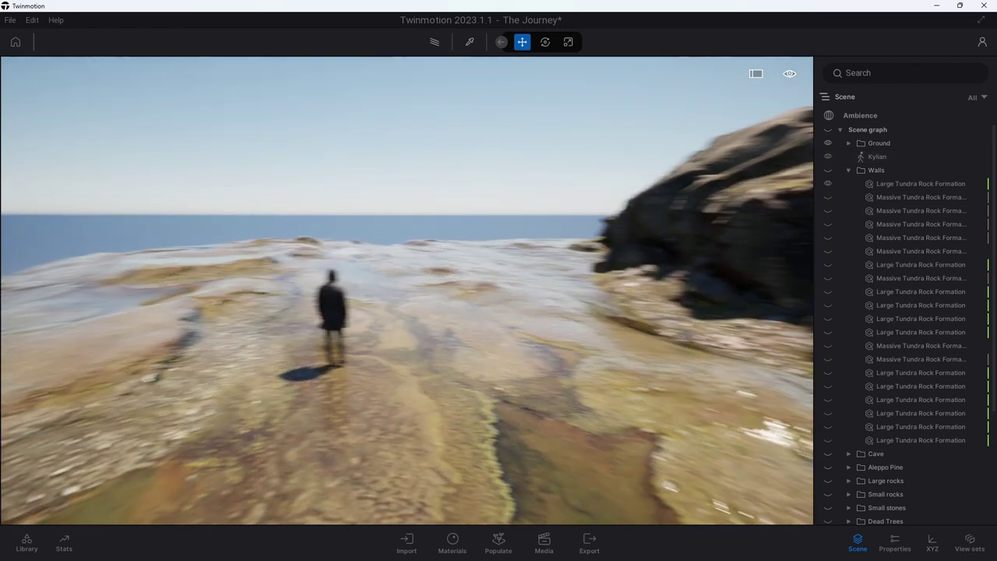
mouse_move(554, 275)
left_mouse_down()
mouse_move(623, 265)
mouse_move(483, 269)
mouse_move(447, 252)
mouse_move(413, 258)
mouse_move(413, 234)
left_mouse_up()
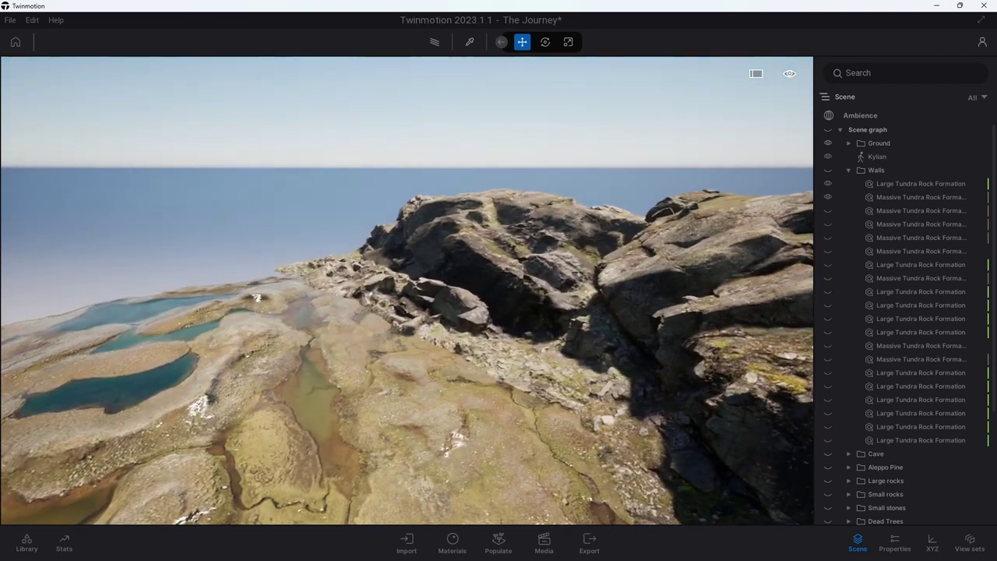
left_click_drag(413, 234, 664, 234)
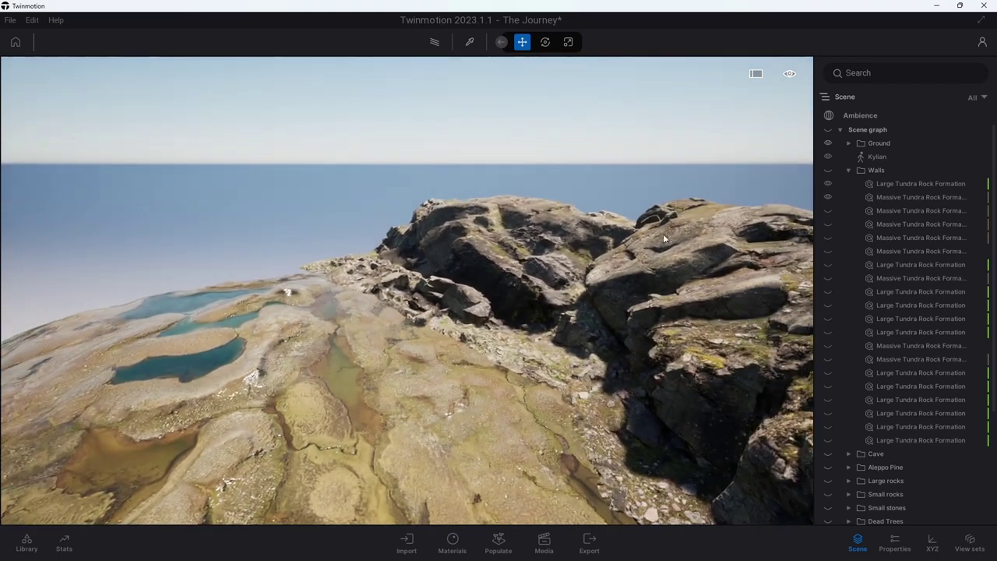
left_click(828, 210)
left_click(828, 224)
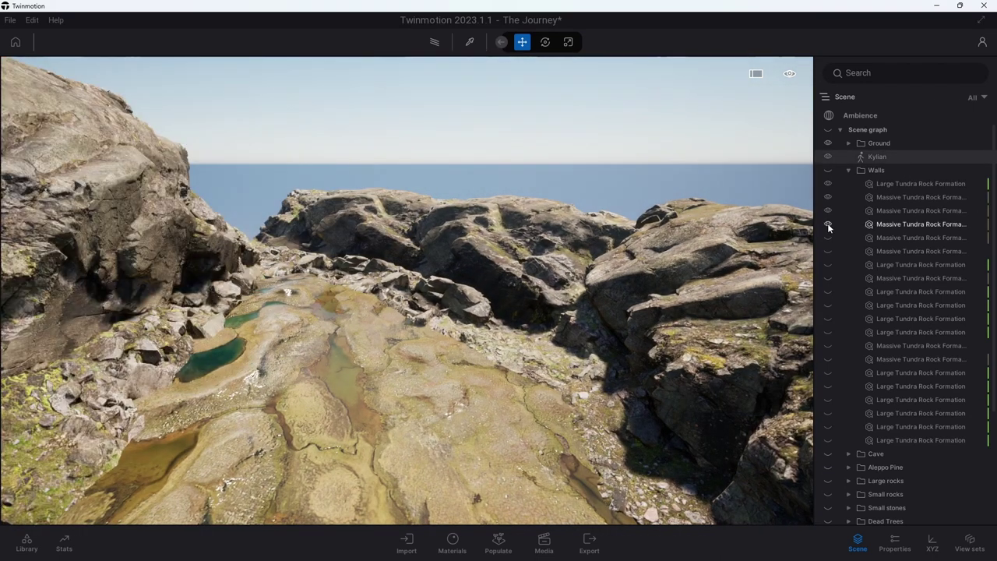
mouse_move(283, 352)
left_mouse_down()
mouse_move(350, 369)
mouse_move(817, 222)
left_mouse_up()
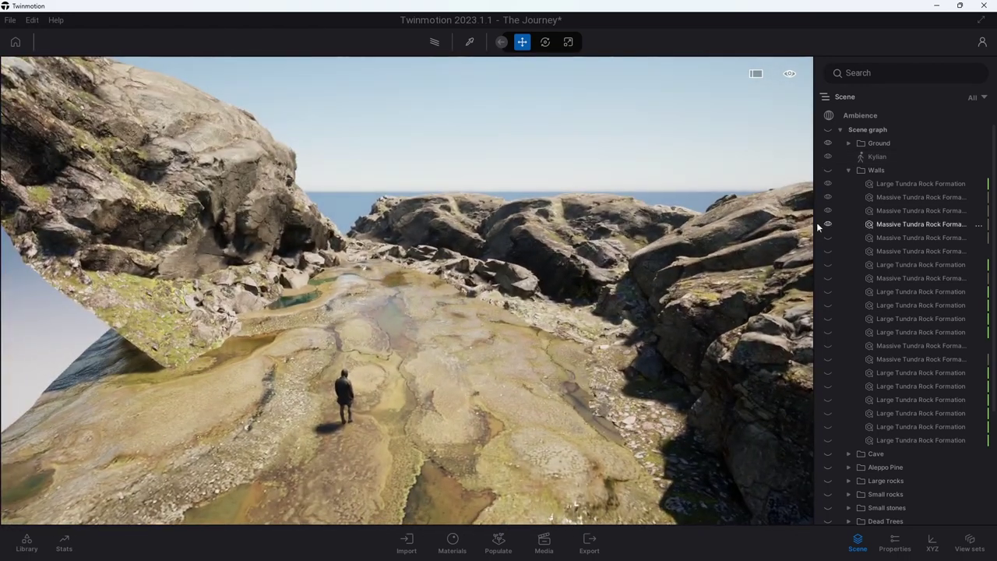
Show four more rock formations behind and to the right of Kylian.
left_click(828, 235)
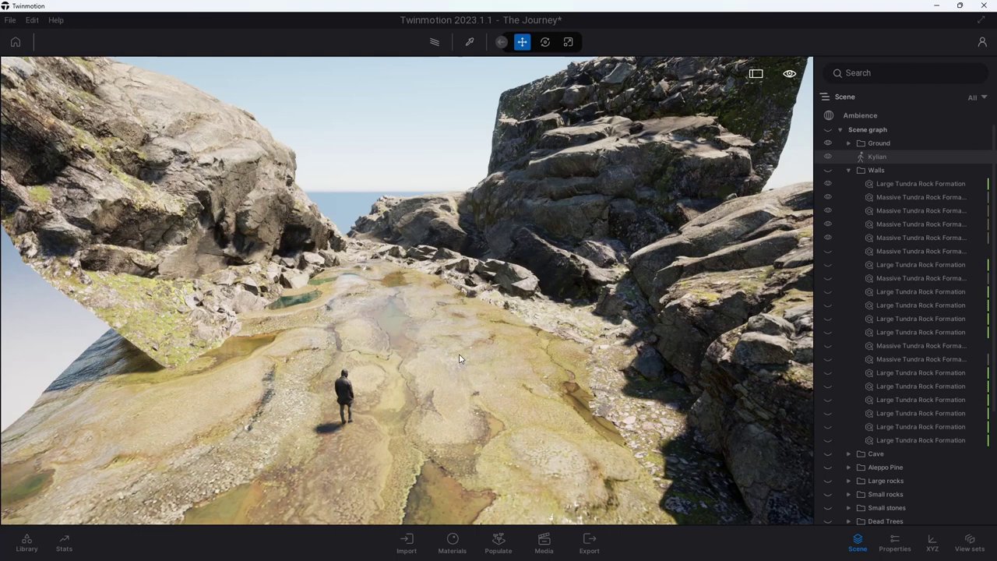
mouse_move(460, 359)
left_mouse_down()
mouse_move(460, 296)
mouse_move(433, 274)
left_mouse_up()
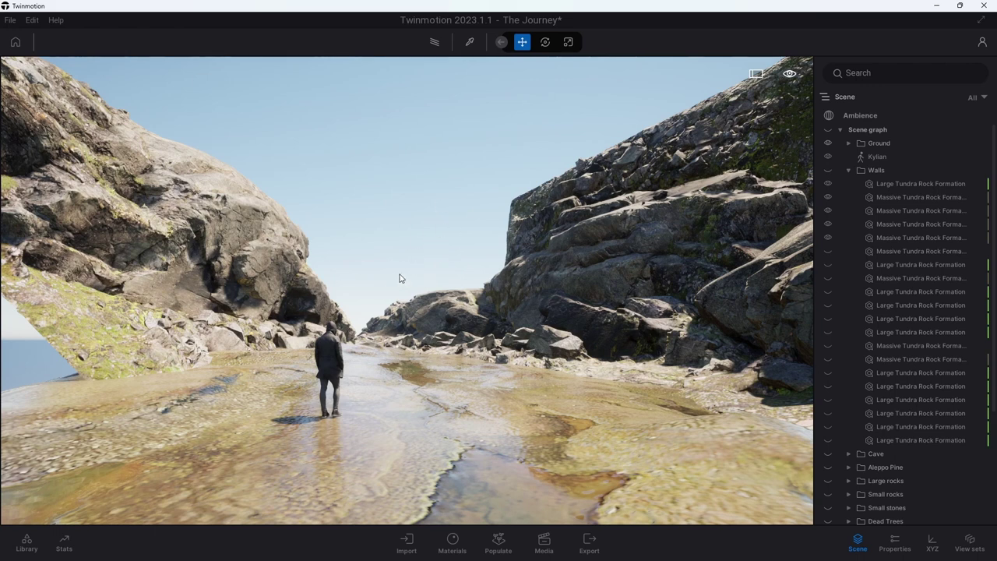
left_click(827, 249)
mouse_move(920, 251)
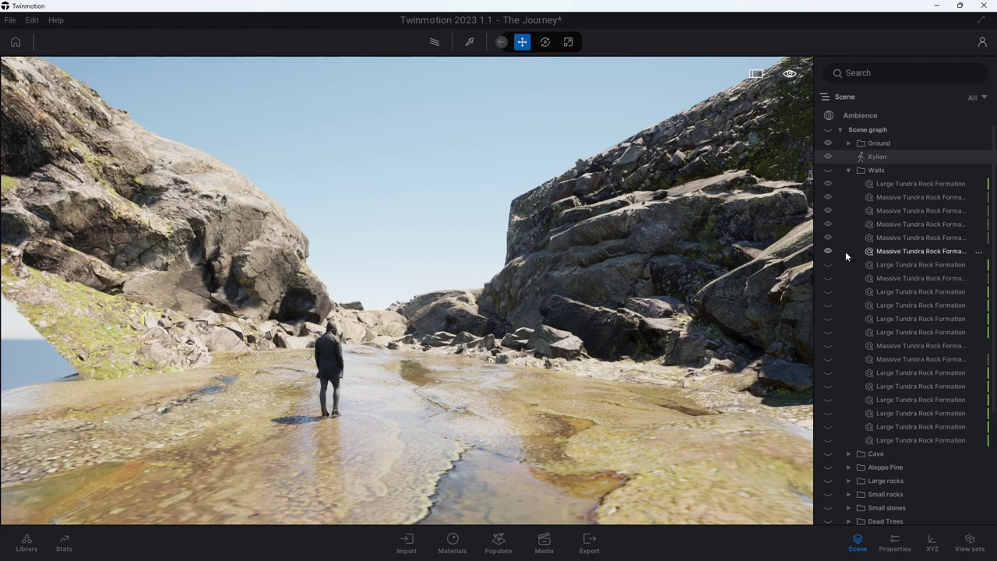
left_click(827, 265)
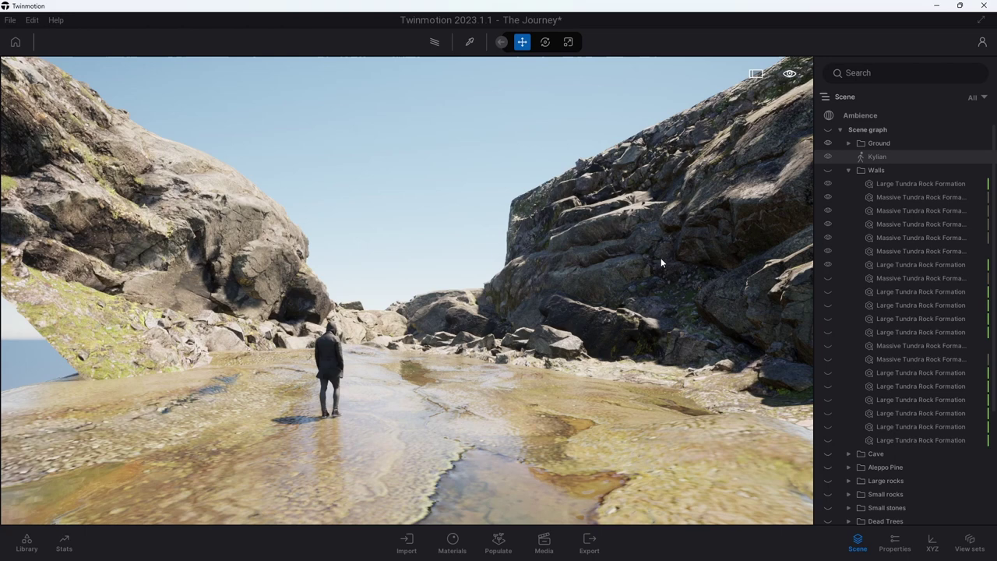
mouse_move(480, 230)
left_mouse_down()
mouse_move(546, 234)
mouse_move(437, 242)
left_mouse_up()
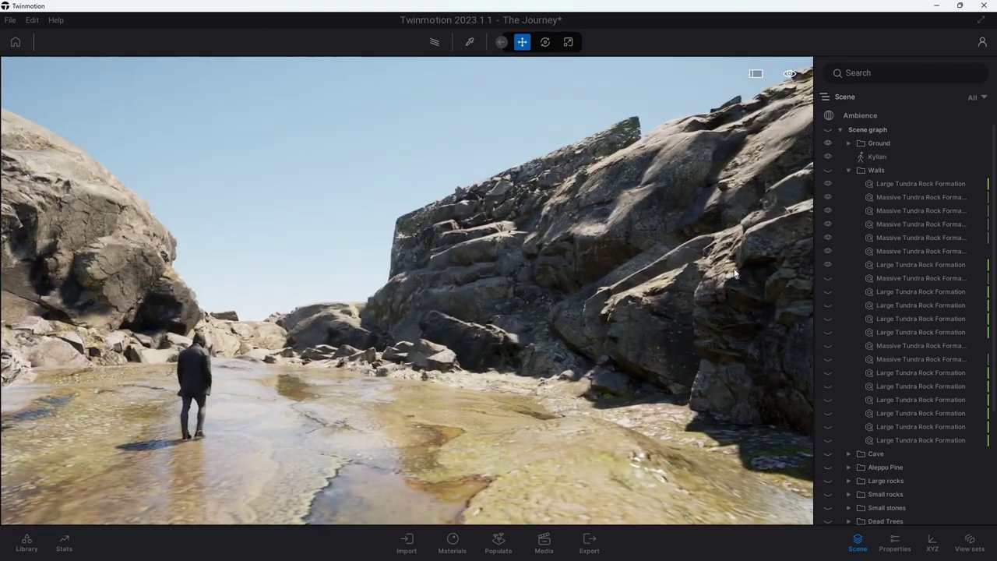
left_click(827, 277)
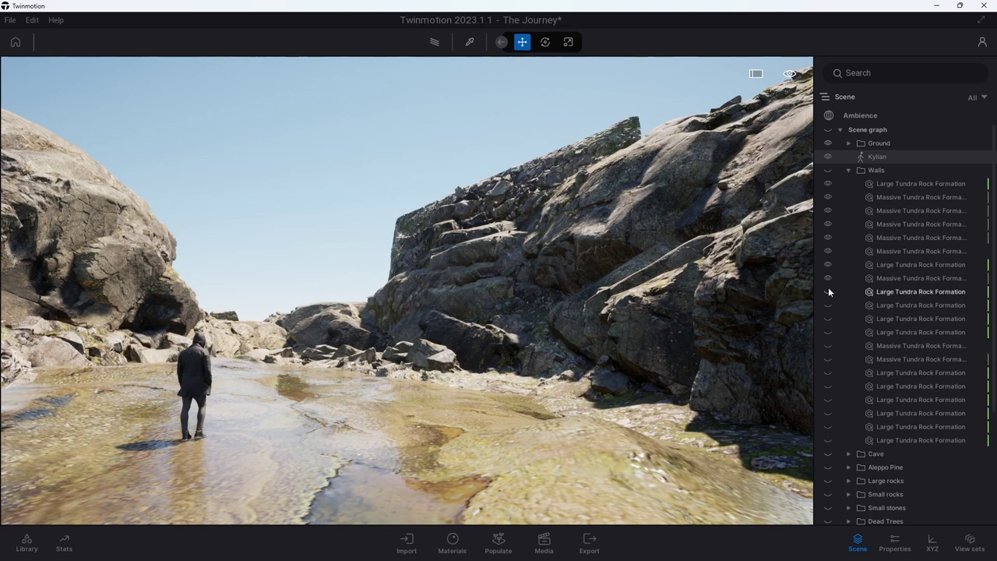
left_click(829, 291)
left_click_drag(472, 276, 421, 281)
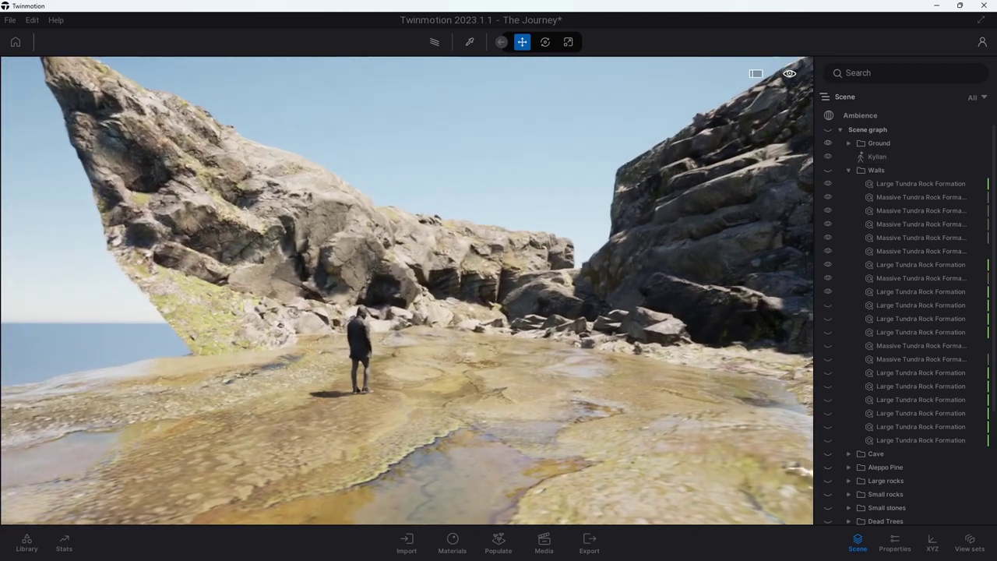
Show the remaining six hidden Tundra Rock Formations in the Walls group.
left_click(829, 305)
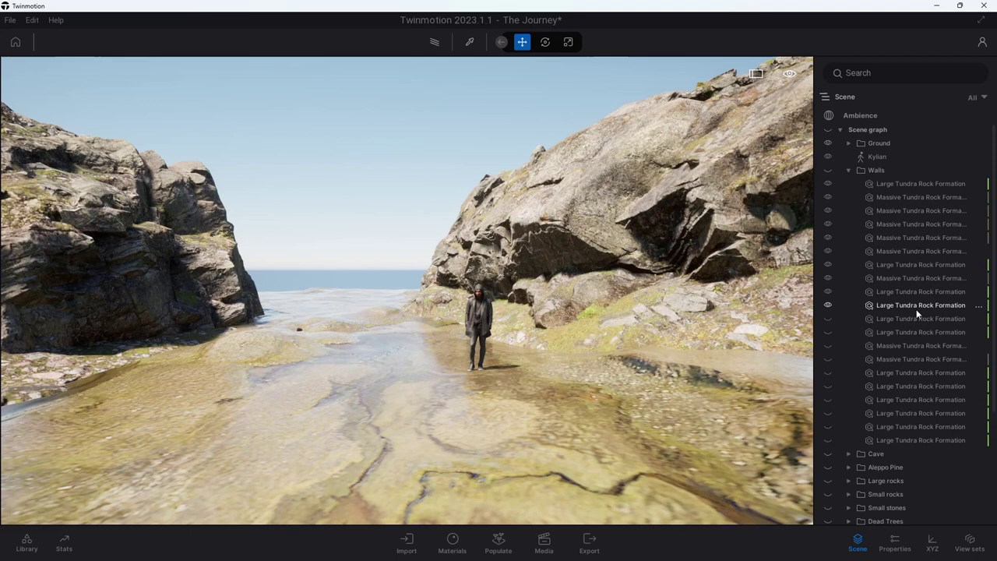
left_click(828, 332)
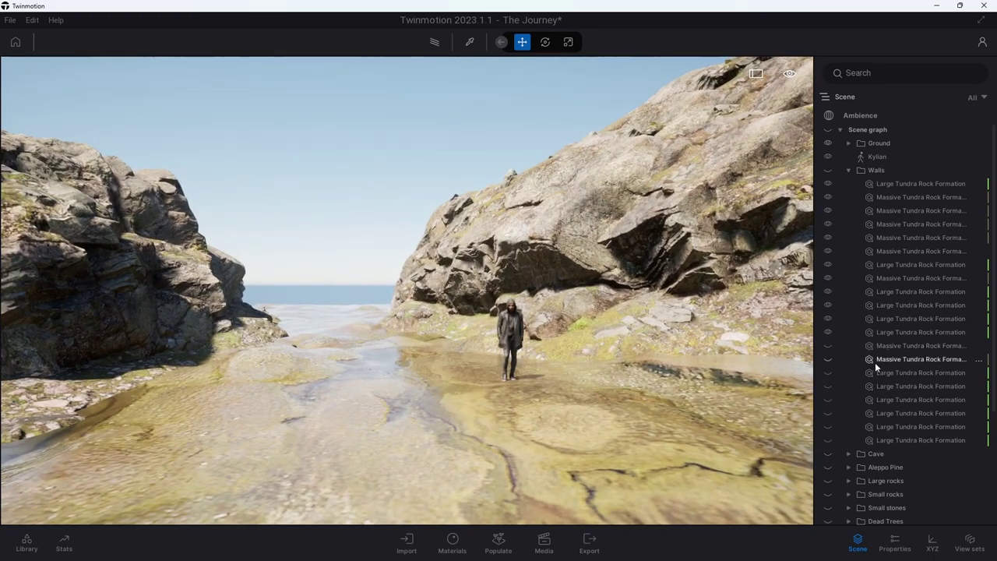
left_click(828, 345)
left_click(829, 360)
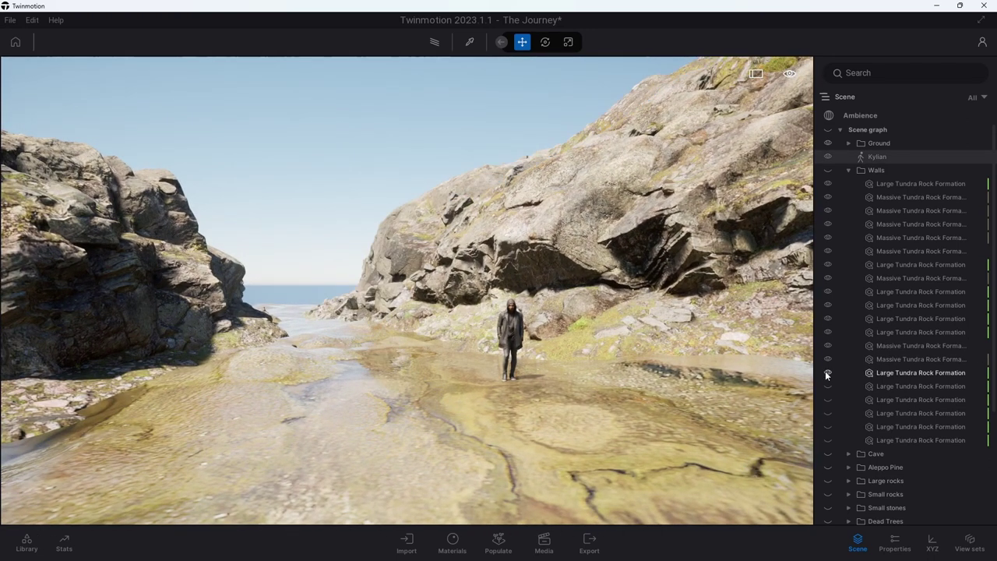
left_click(828, 373)
left_click(828, 399)
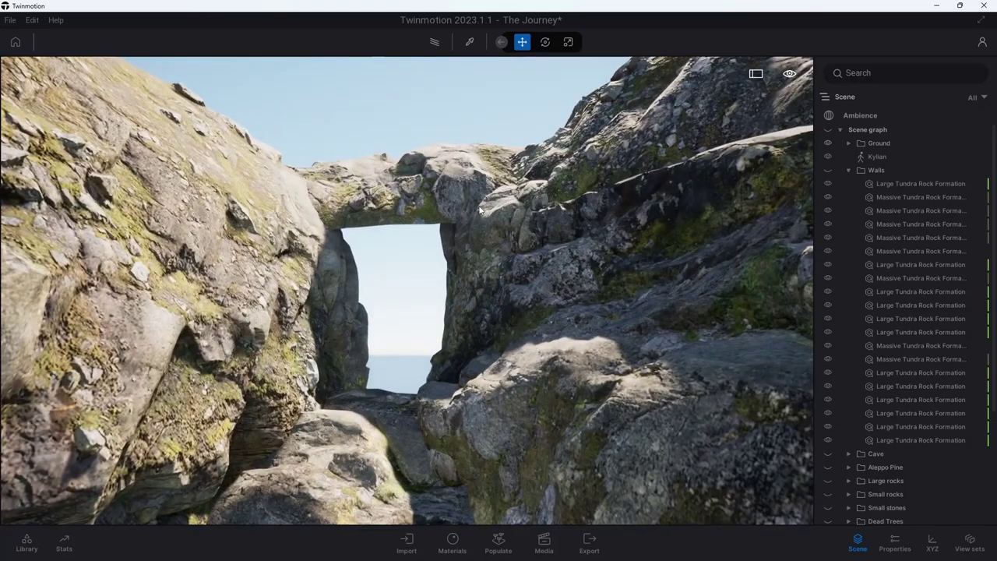
Collapse Walls and show the Mossy Chapel Arch from the Cave group.
left_click(850, 170)
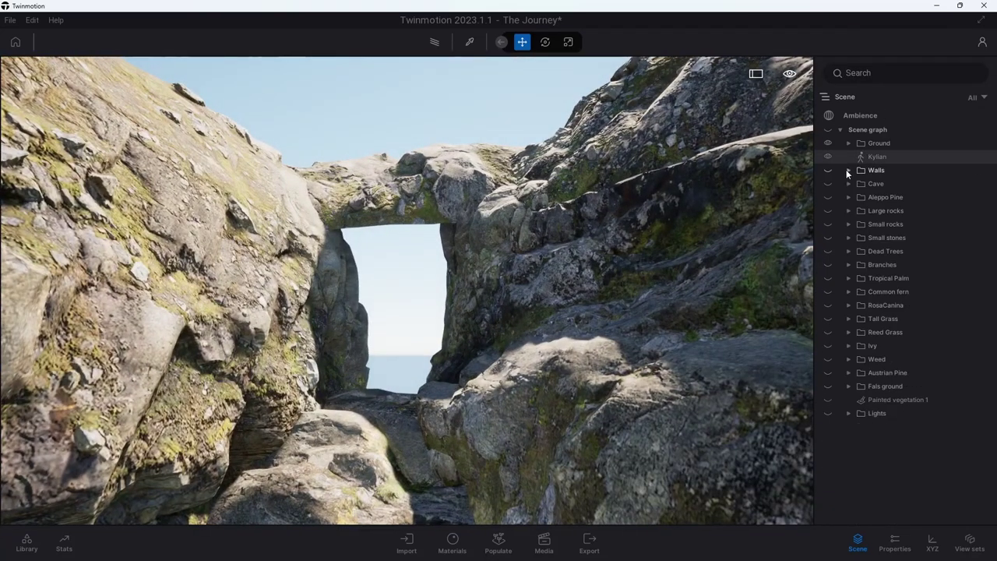
left_click(830, 157)
left_click(847, 181)
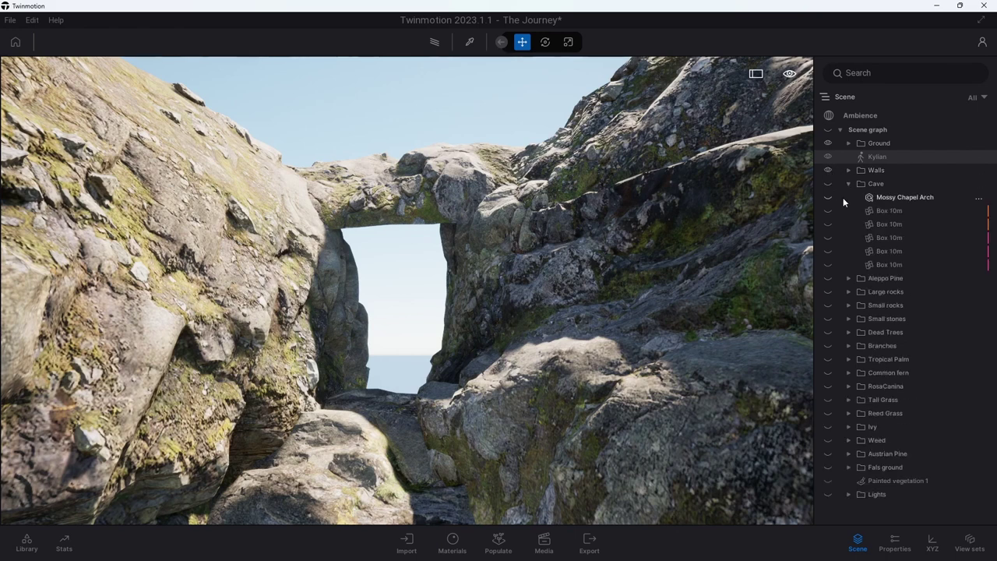
left_click(828, 197)
Fly the camera up to the stone arch and forward through it.
scroll(392, 225, "up", 3)
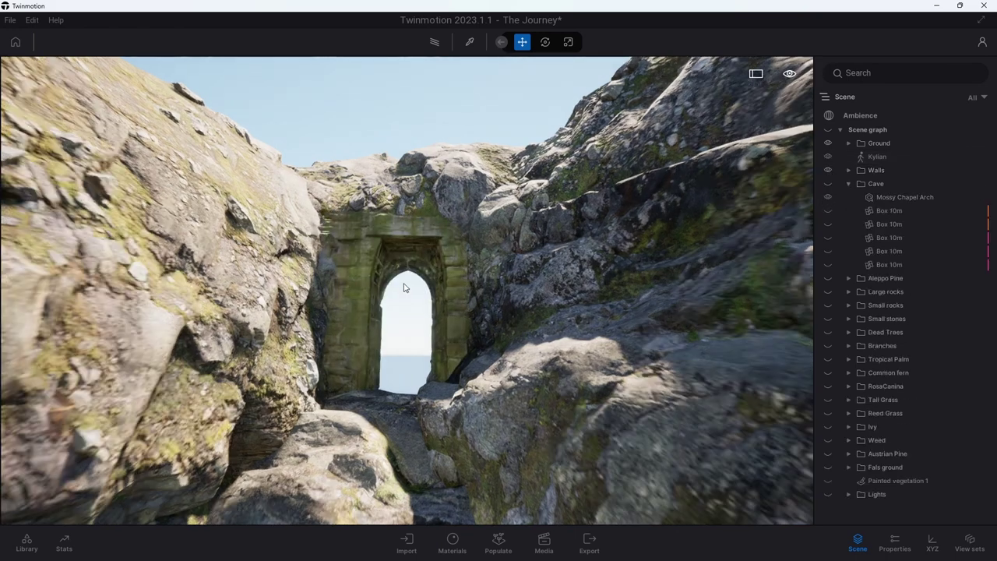
scroll(404, 287, "up", 5)
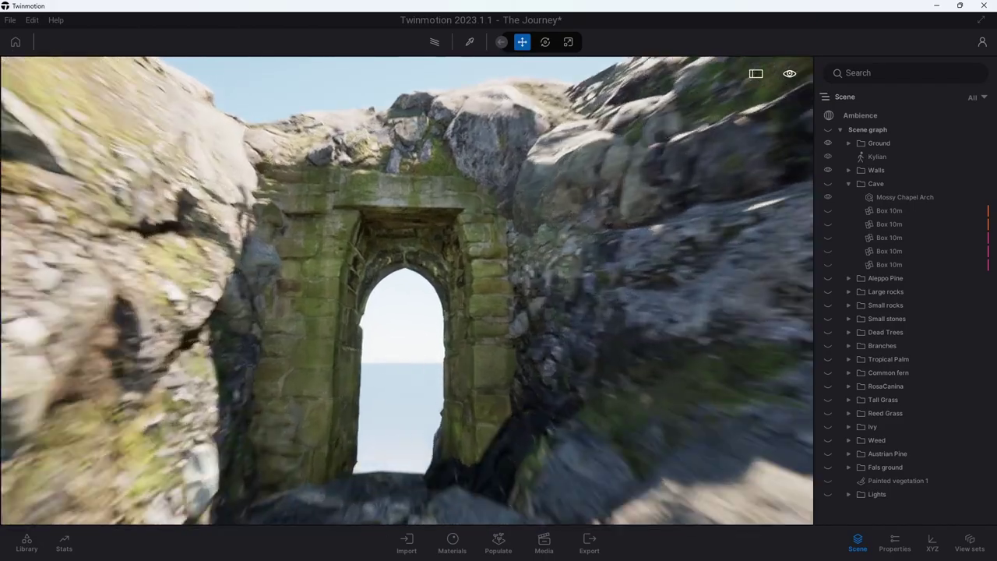
mouse_move(403, 288)
right_mouse_down()
mouse_move(421, 311)
mouse_move(433, 405)
mouse_move(432, 343)
right_mouse_up()
scroll(407, 291, "down", 3)
scroll(406, 292, "down", 2)
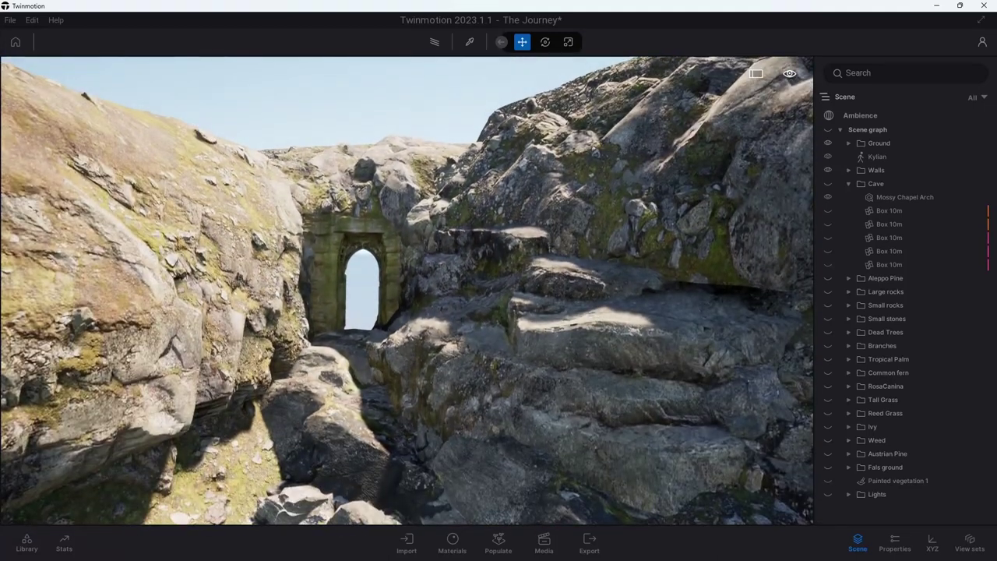
right_click_drag(523, 28, 523, 73)
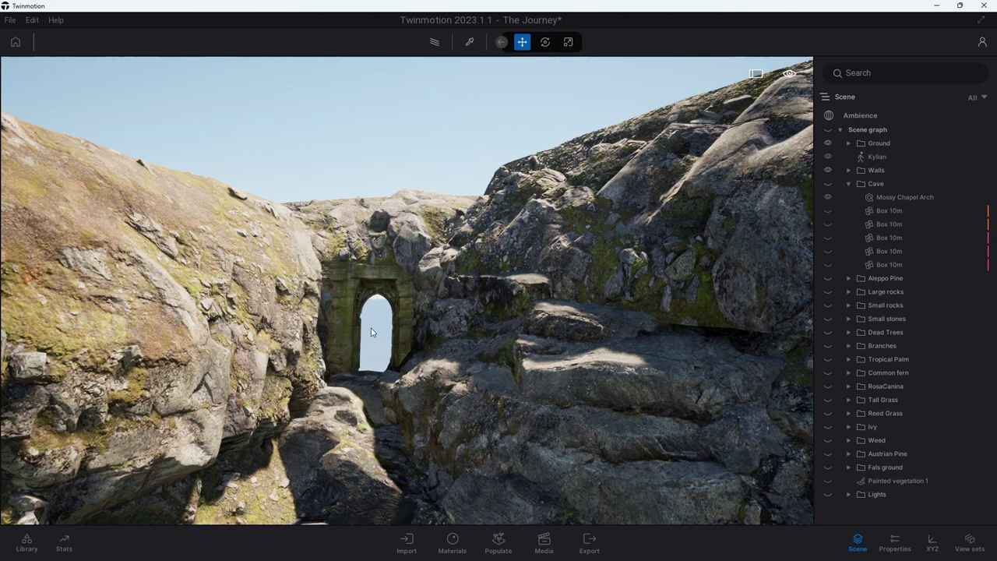
right_click_drag(391, 328, 372, 343)
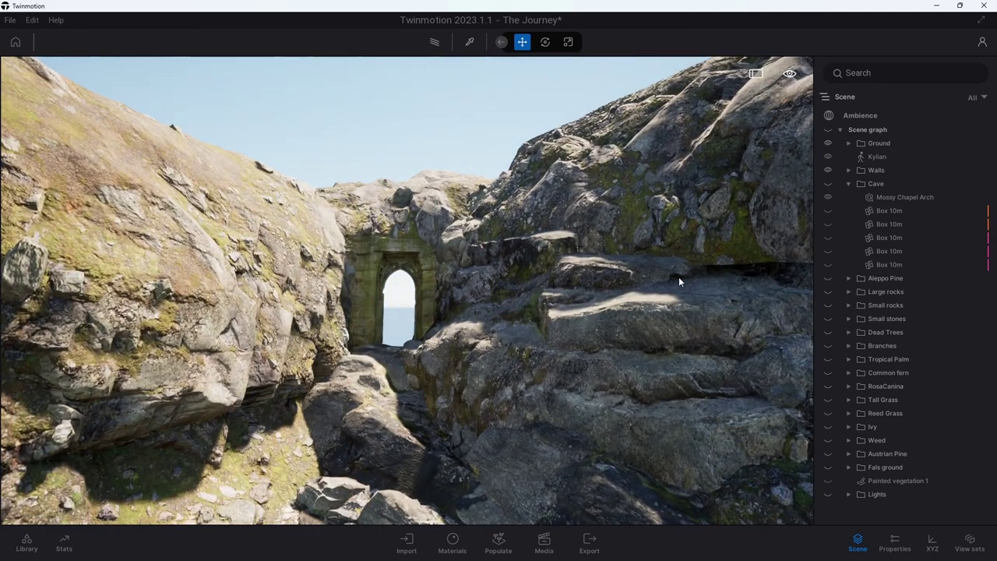
mouse_move(486, 234)
left_mouse_down()
mouse_move(493, 203)
mouse_move(450, 215)
mouse_move(450, 226)
left_mouse_up()
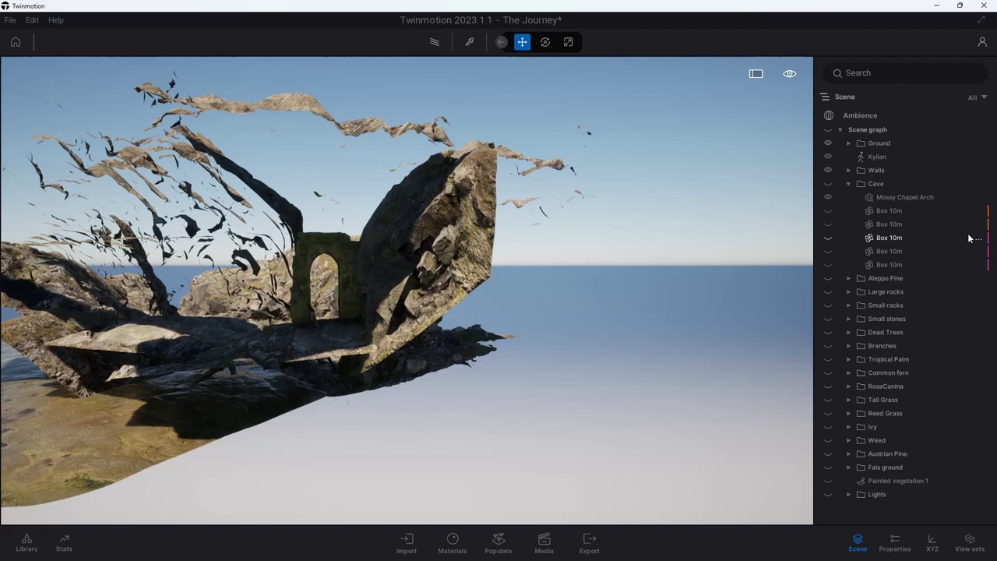
Show the Box 10m pieces: upper plank, floor, two side walls and back wall.
left_click(828, 210)
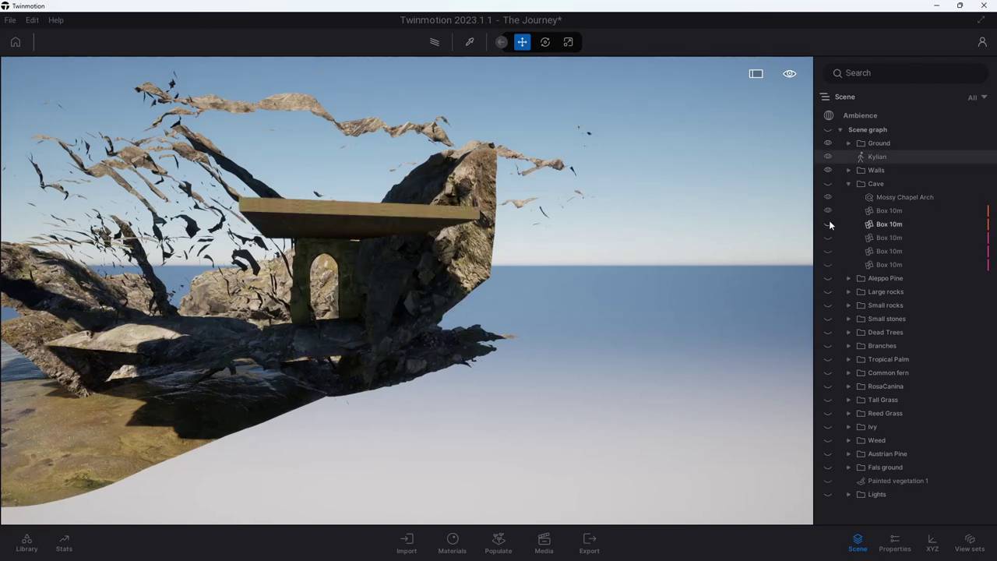
left_click(829, 224)
left_click(829, 230)
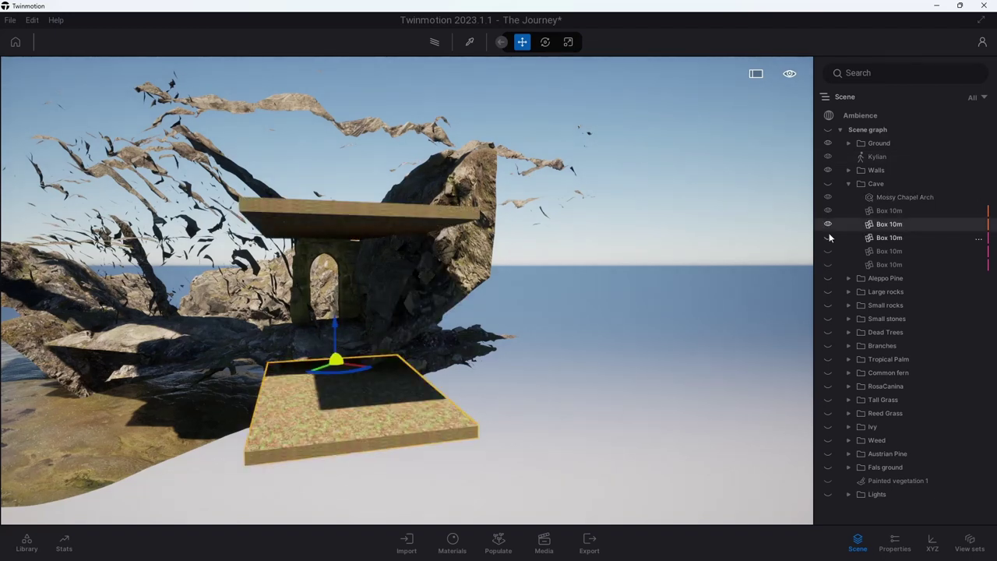
left_click(828, 238)
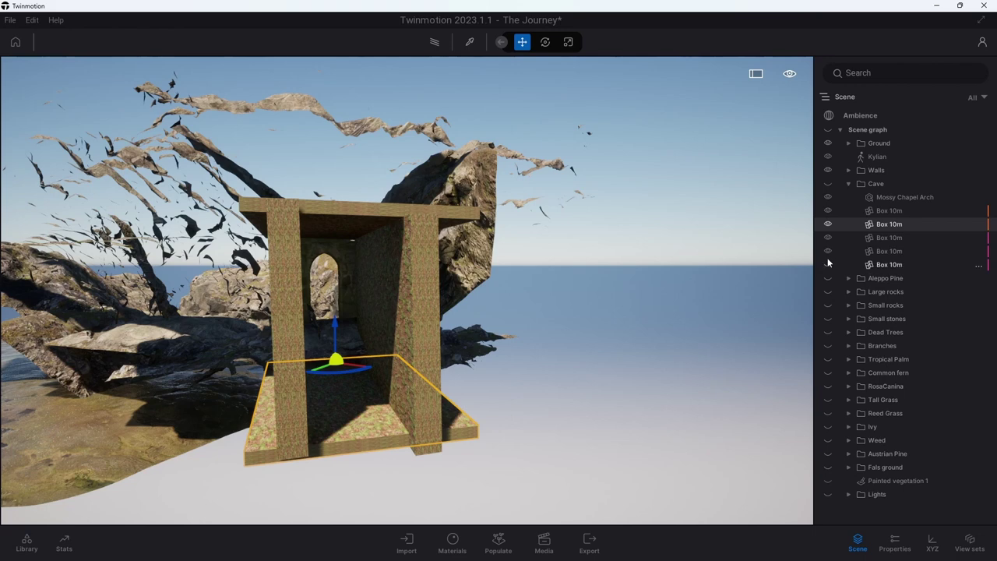
left_click(829, 264)
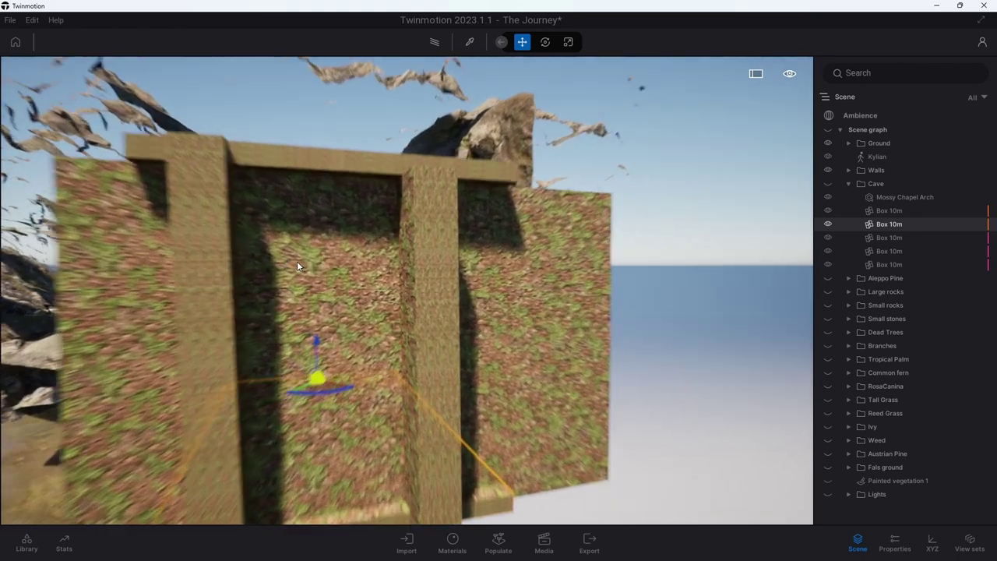
Inspect the mossy tunnel corridor and collapse the Cave group.
scroll(297, 261, "up", 5)
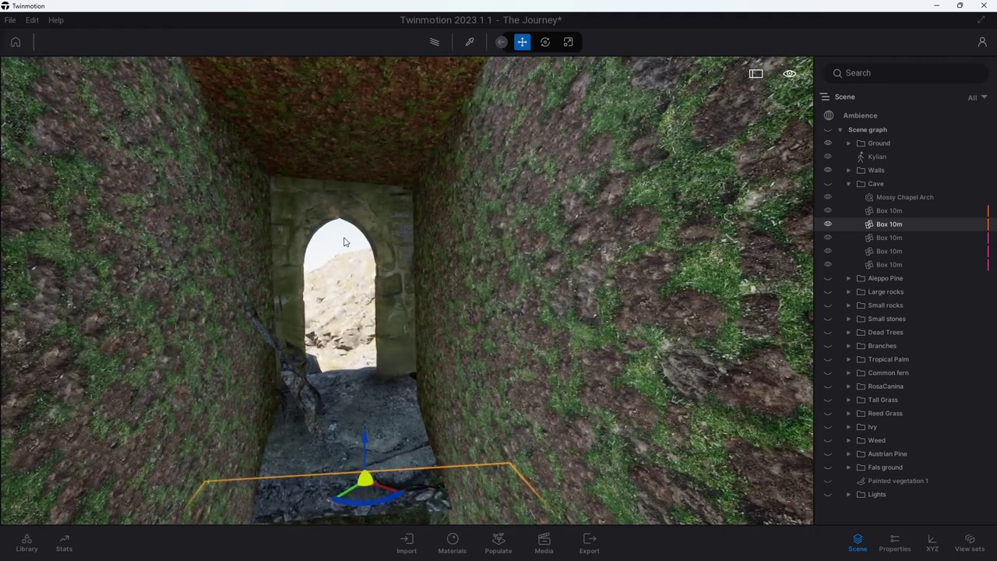
left_click(343, 243)
scroll(330, 258, "up", 5)
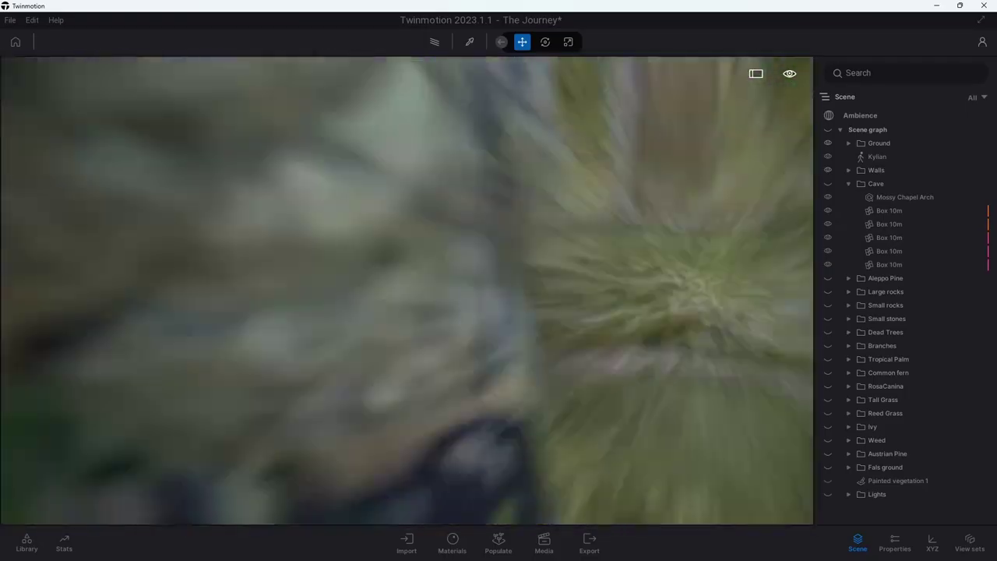
scroll(407, 289, "down", 5)
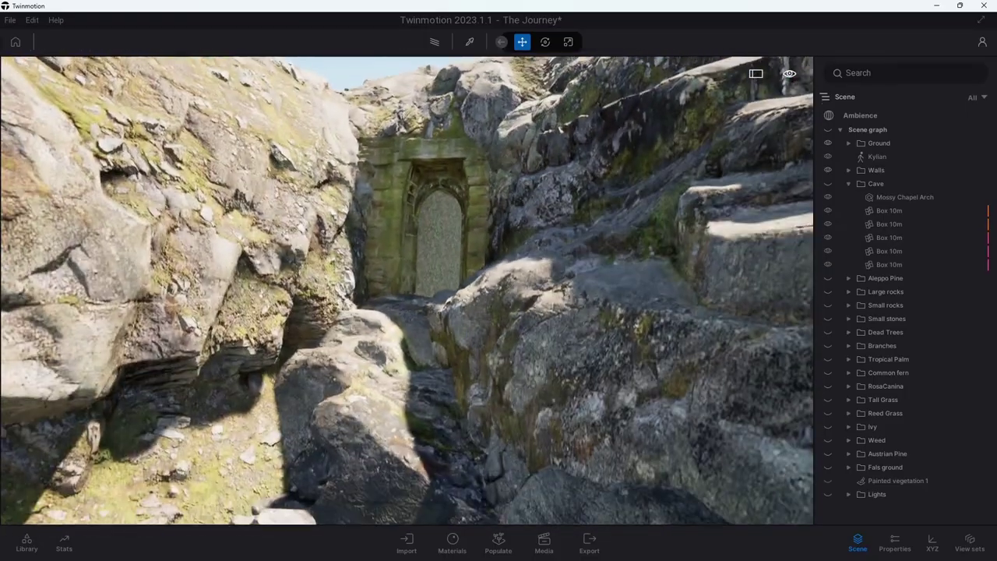
scroll(692, 231, "down", 5)
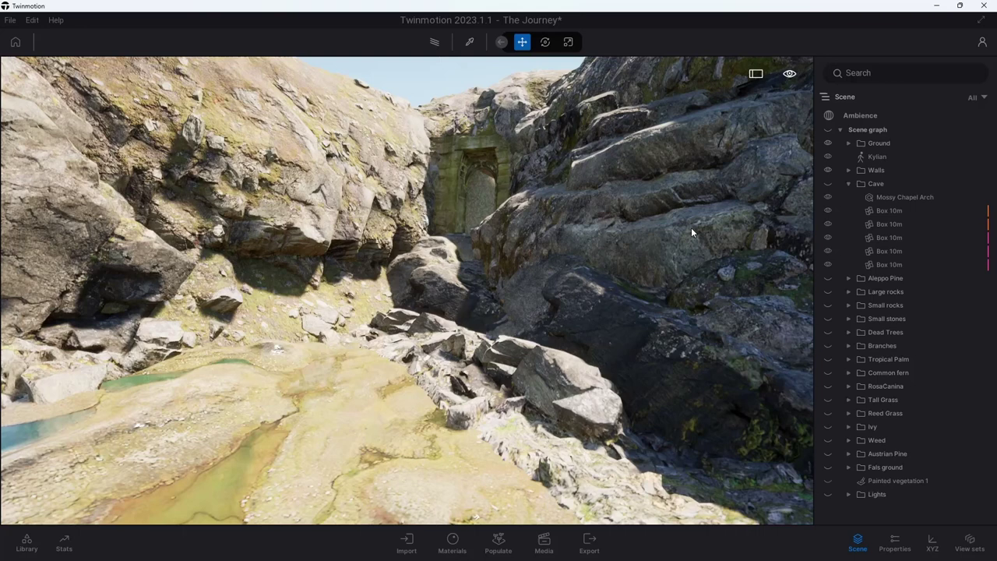
left_click(849, 183)
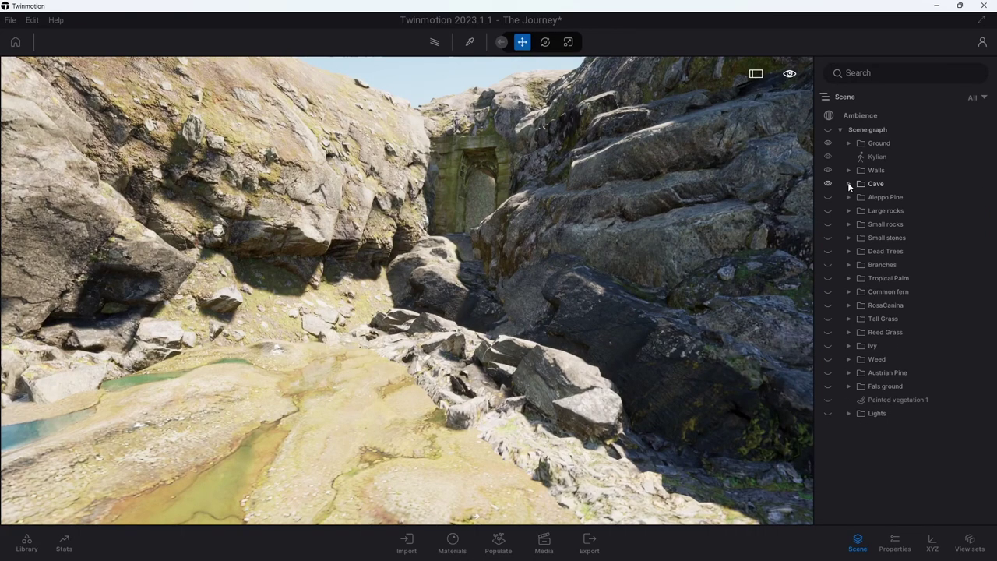
Position the camera behind Kylian, looking down the canyon toward the arched tunnel.
scroll(407, 289, "up", 5)
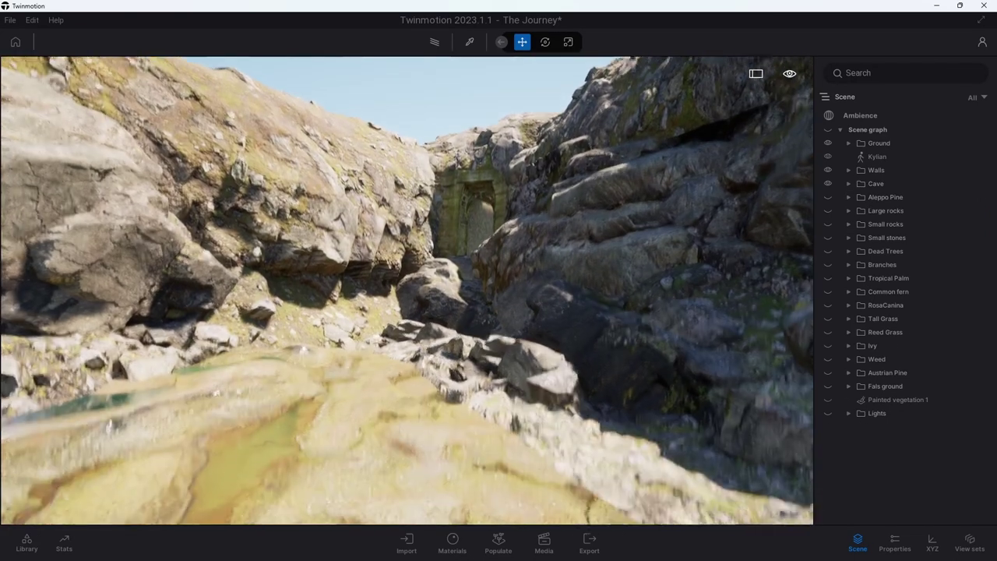
scroll(580, 481, "down", 5)
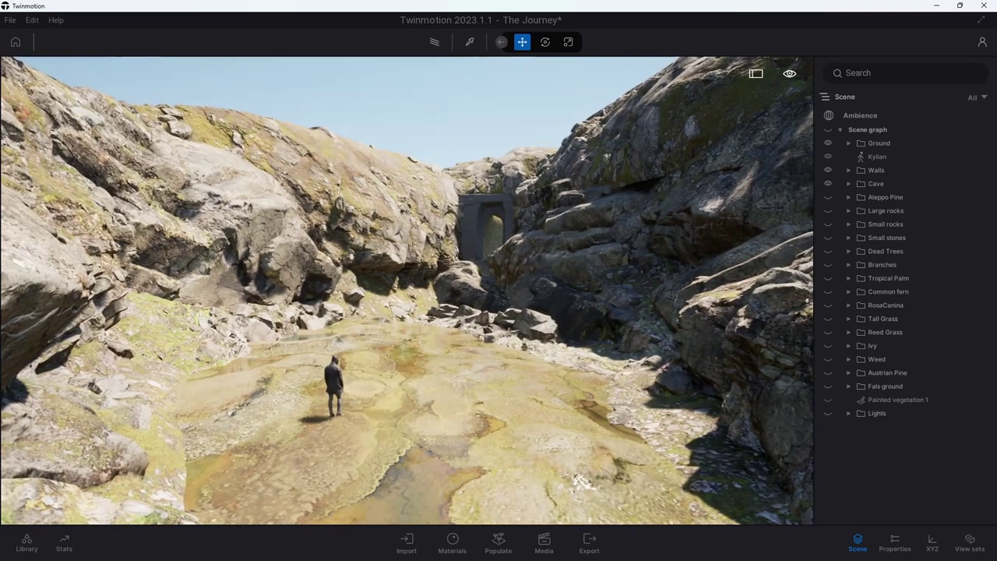
scroll(581, 482, "up", 5)
scroll(581, 482, "up", 4)
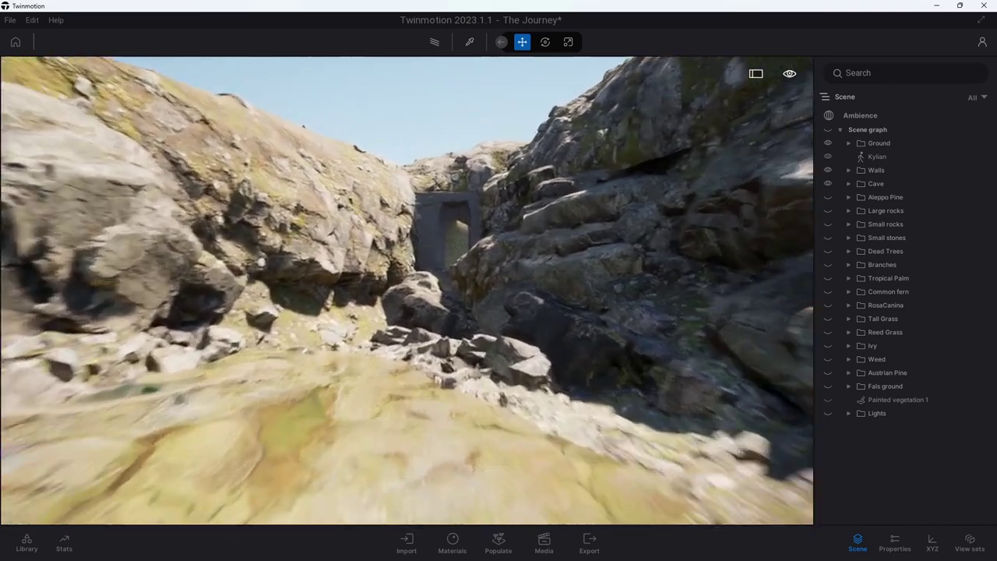
scroll(407, 289, "down", 5)
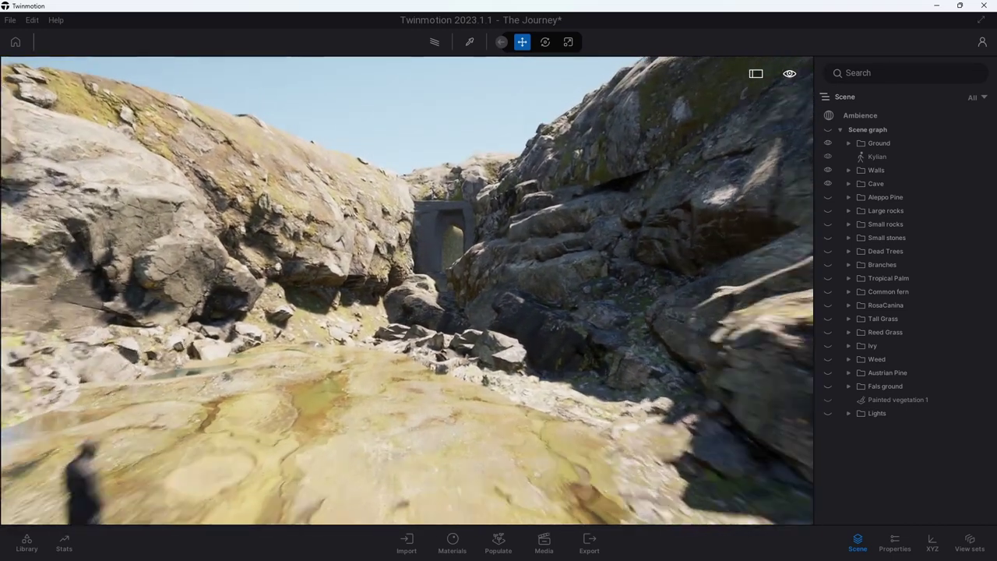
scroll(407, 289, "up", 4)
scroll(407, 289, "down", 4)
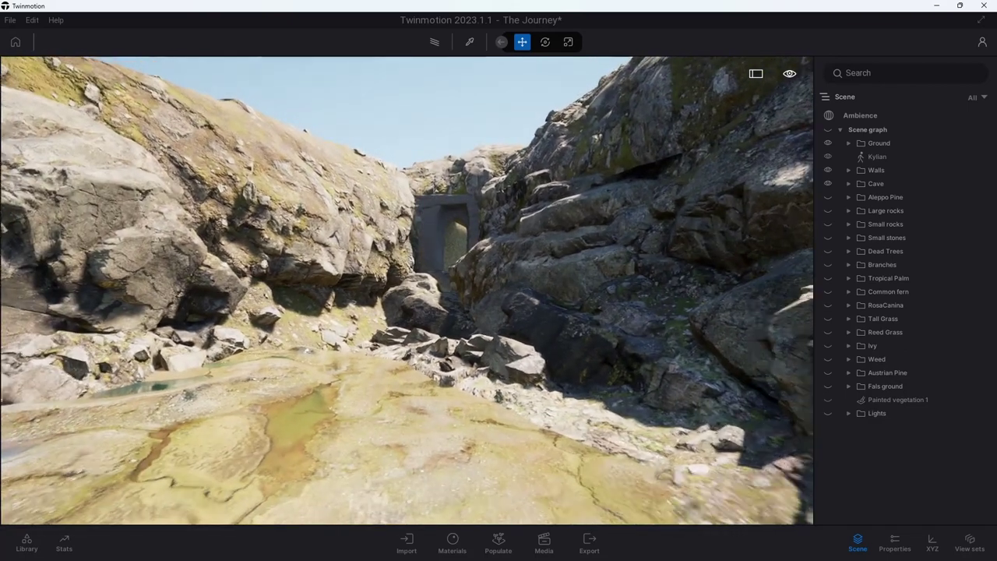
scroll(396, 228, "up", 3)
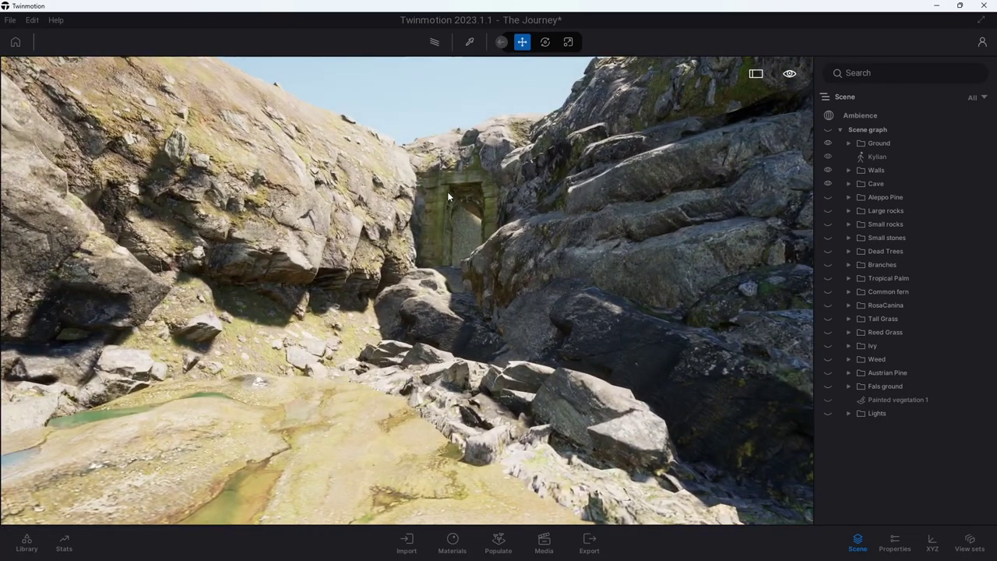
scroll(448, 192, "down", 3)
scroll(436, 201, "down", 2)
scroll(422, 206, "up", 3)
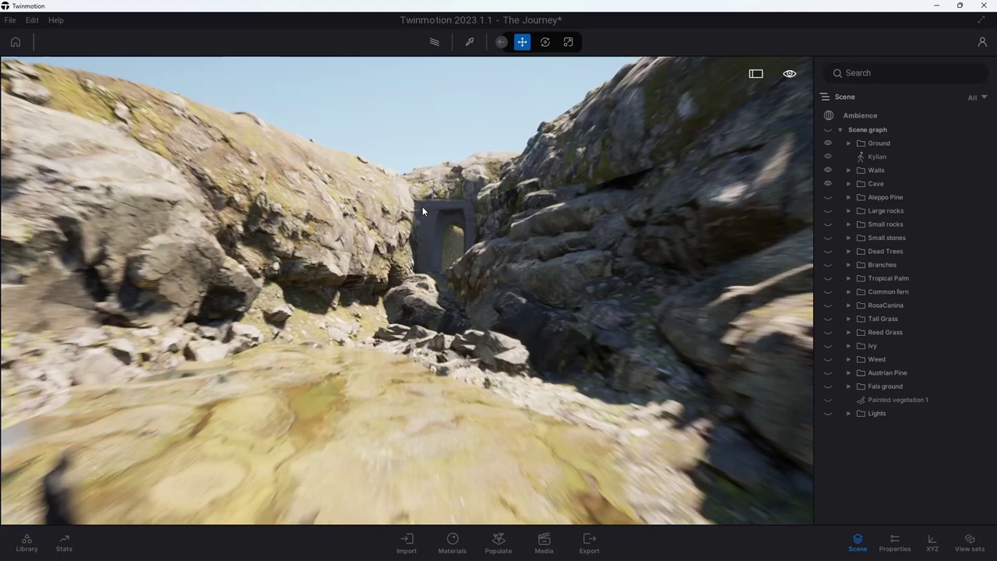
scroll(422, 206, "down", 1)
scroll(422, 207, "down", 3)
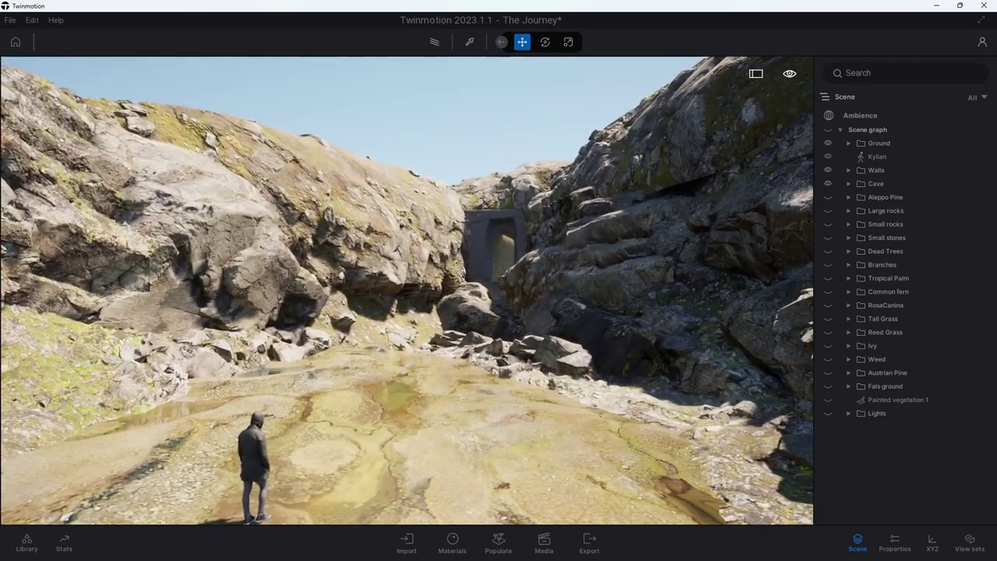
key("a")
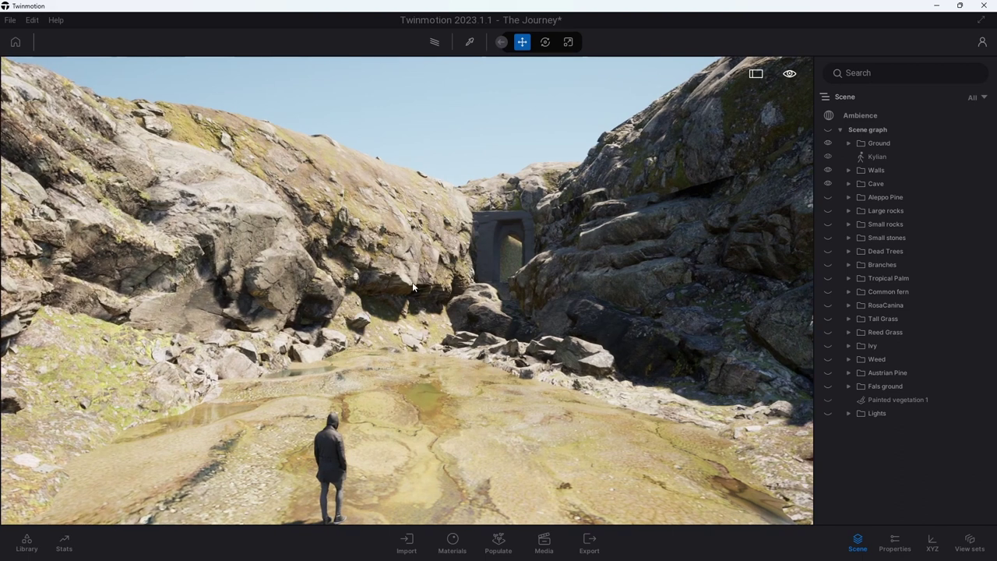
key("s")
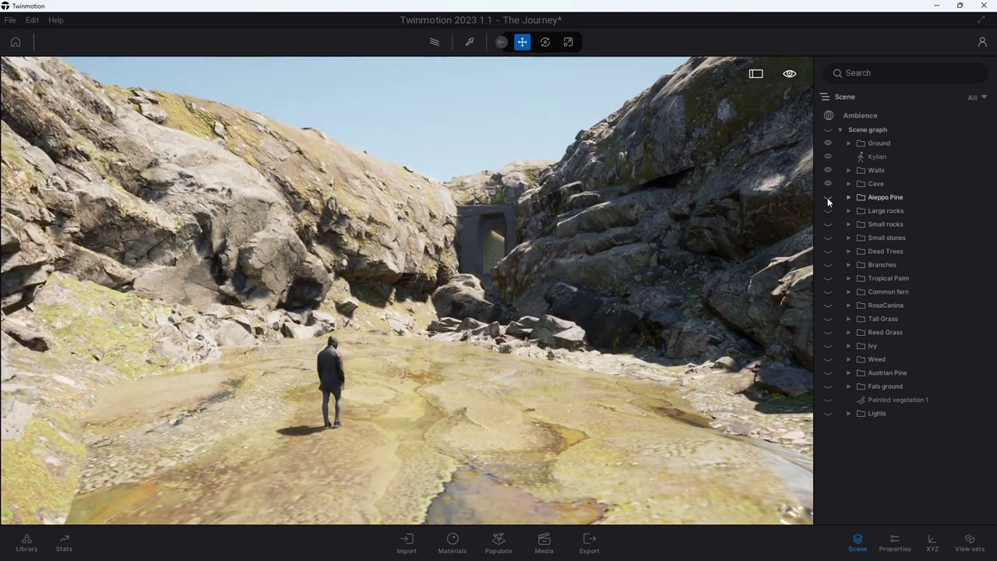
Show the Aleppo Pine trees and orbit around Kylian to inspect the canyon.
left_click(828, 197)
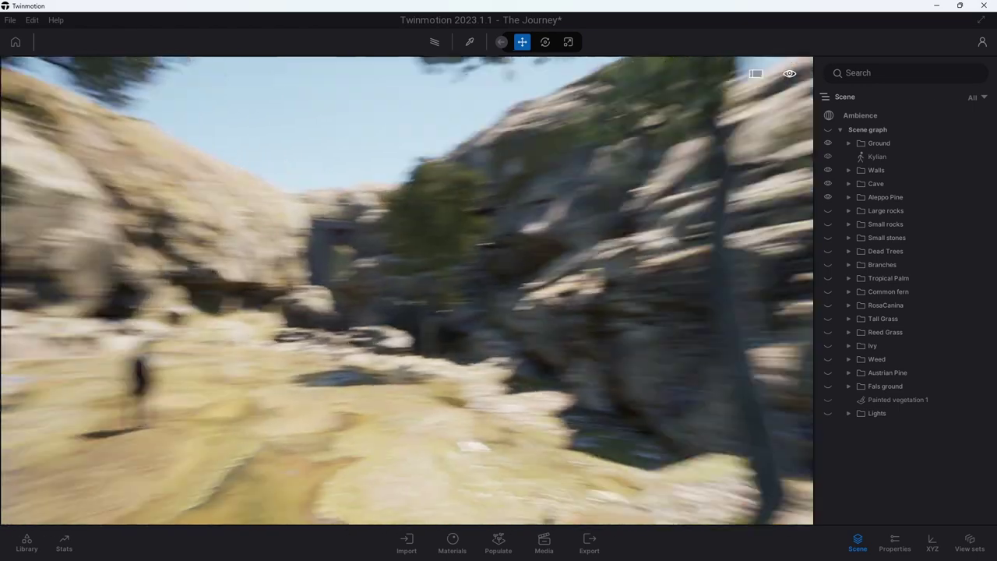
left_click_drag(527, 269, 545, 269)
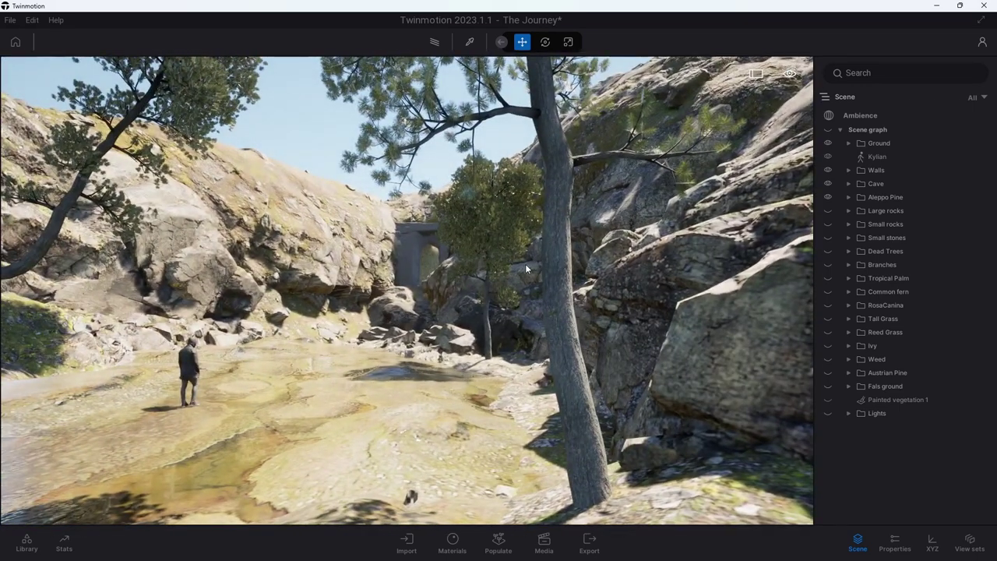
mouse_move(526, 266)
left_mouse_down()
mouse_move(520, 233)
mouse_move(497, 275)
left_mouse_up()
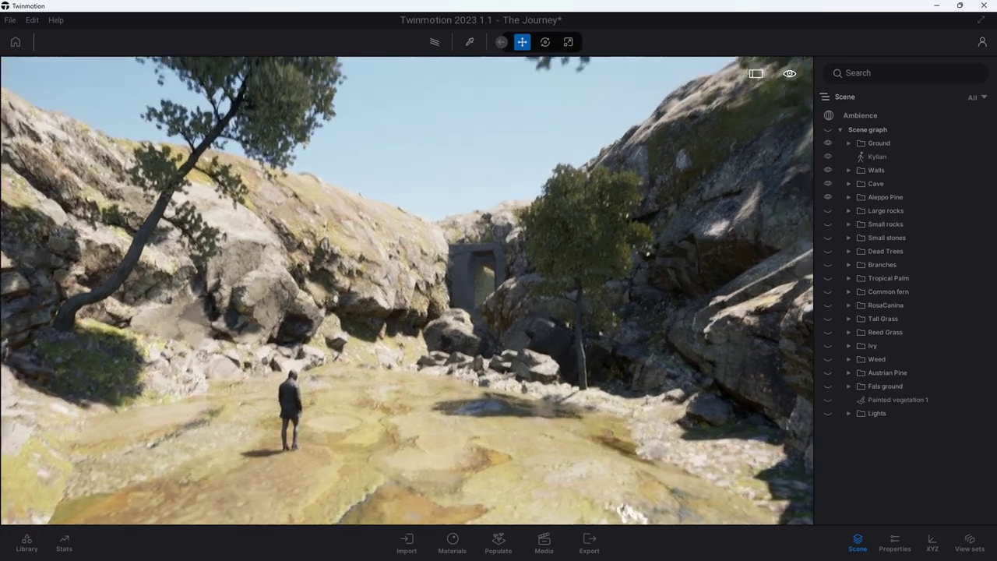
mouse_move(616, 269)
left_mouse_down()
mouse_move(630, 269)
mouse_move(594, 281)
left_mouse_up()
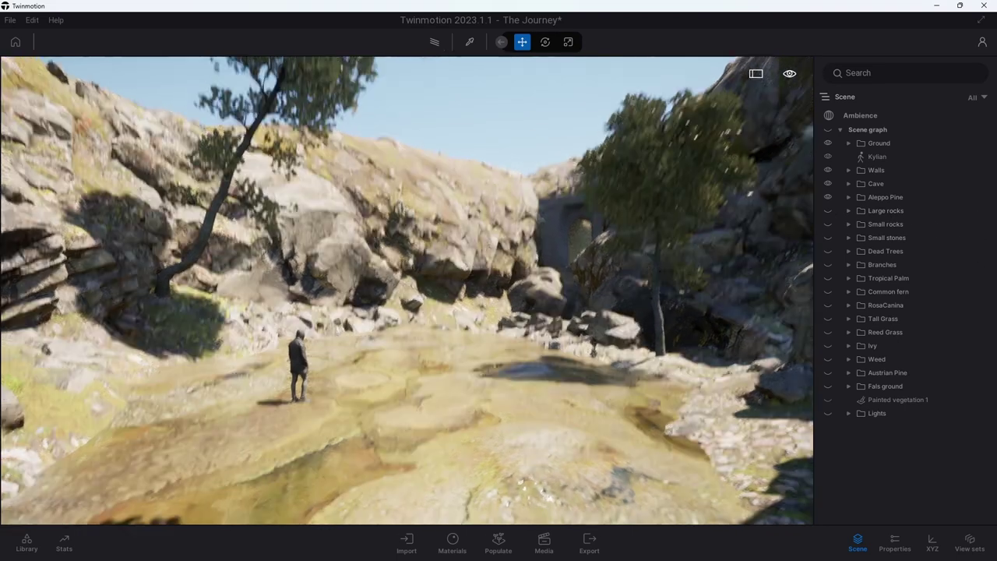
scroll(407, 290, "down", 5)
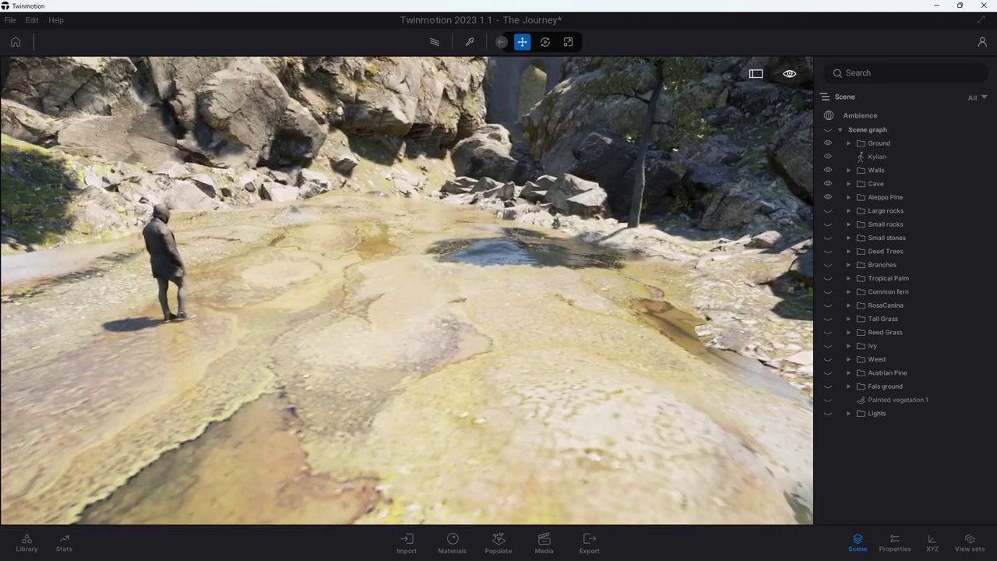
left_click_drag(702, 282, 627, 284)
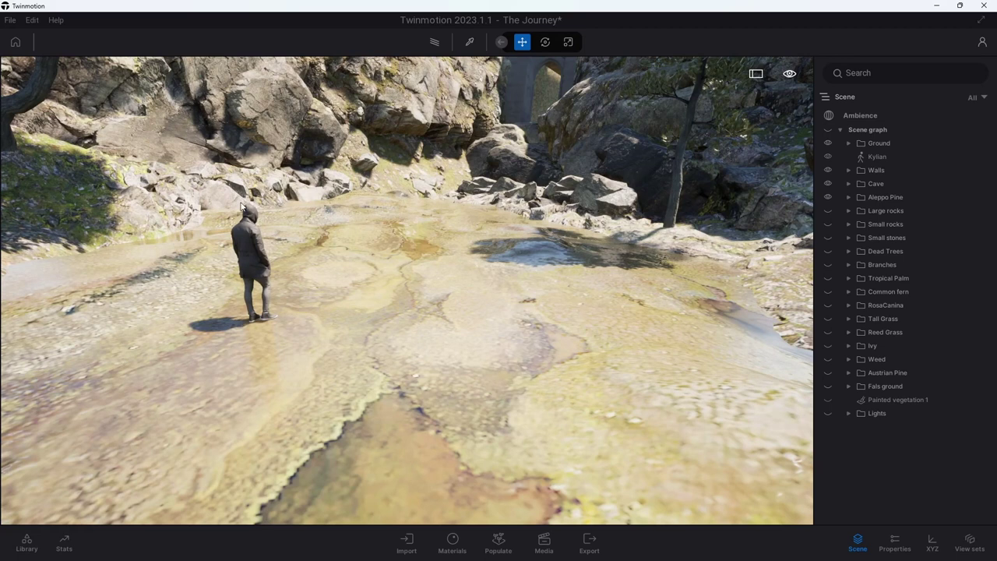
Show the Large rocks and Small rocks groups across the canyon floor.
left_click(829, 211)
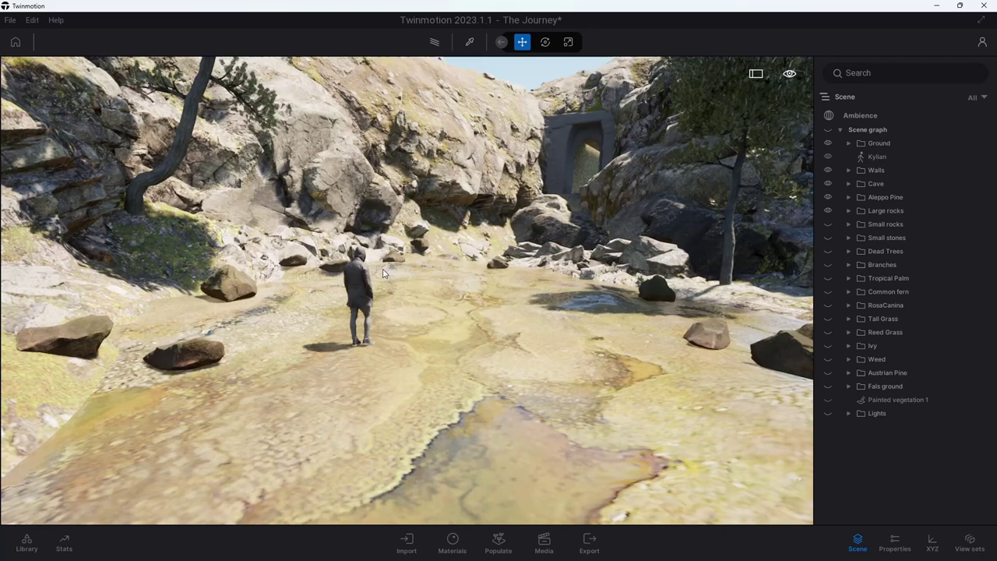
left_click(827, 224)
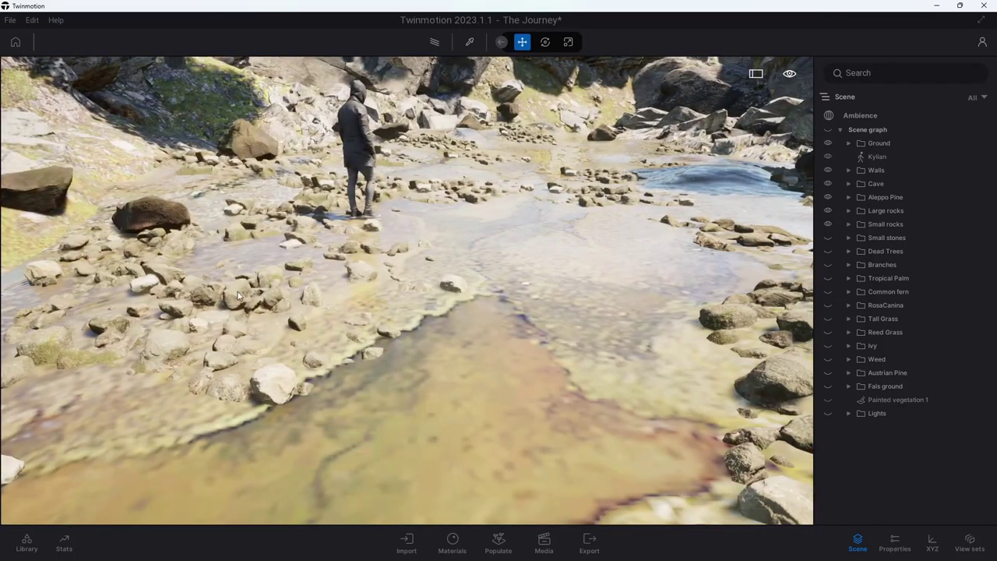
Sink one Mossy Rocks cluster partly into the wet riverbed floor.
left_click(193, 296)
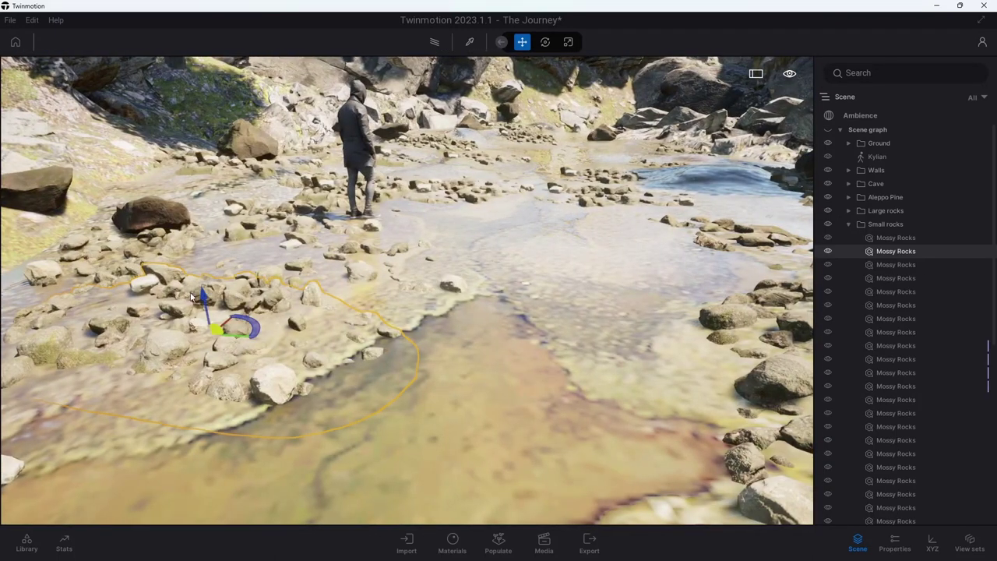
left_click_drag(207, 295, 208, 248)
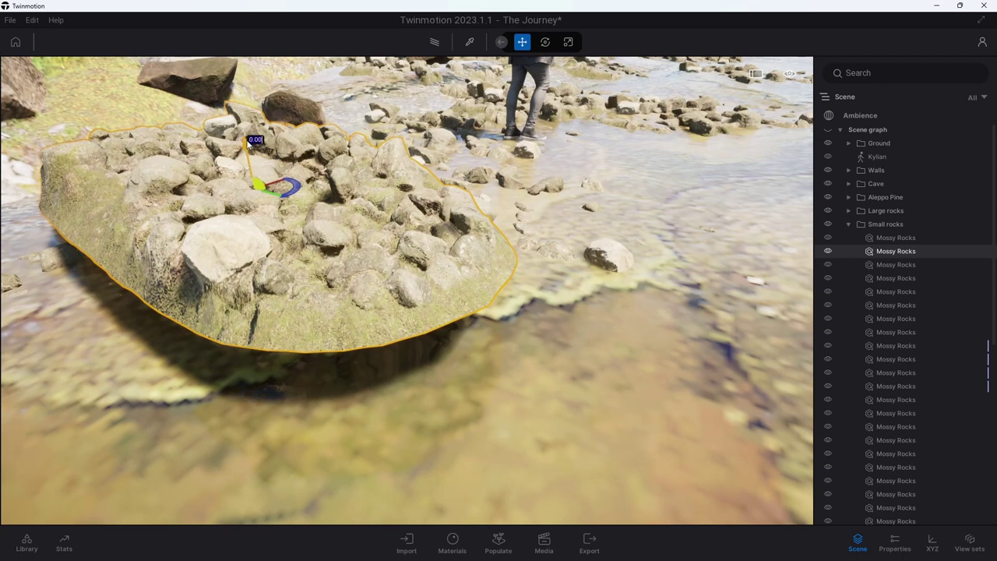
left_click_drag(248, 143, 251, 179)
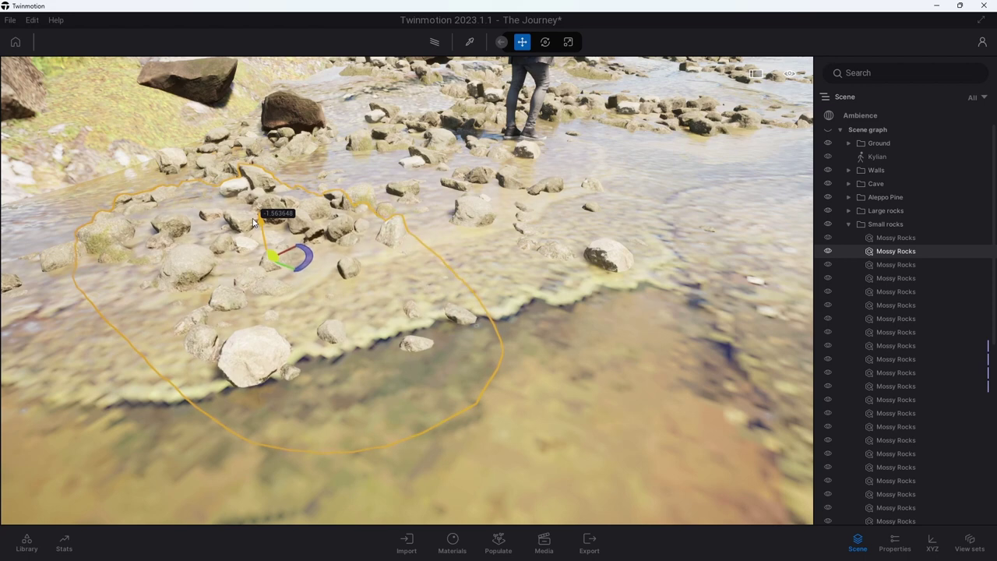
scroll(476, 198, "down", 5)
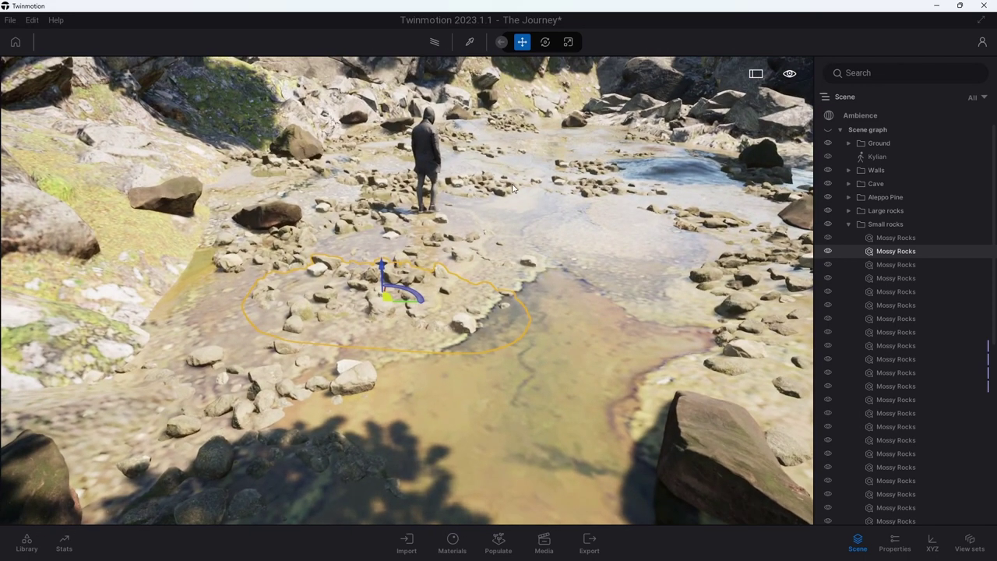
left_click_drag(513, 189, 437, 202)
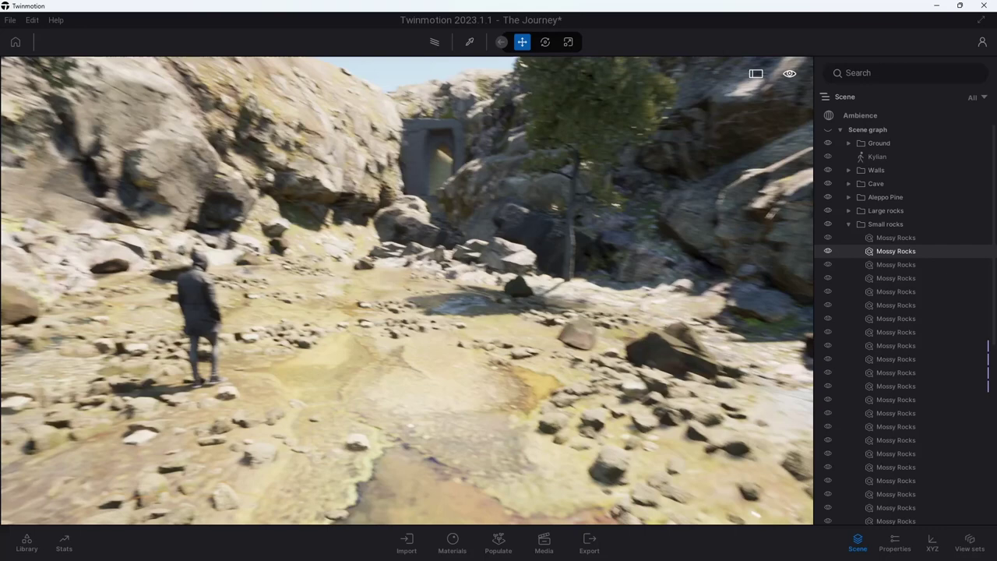
key("Up")
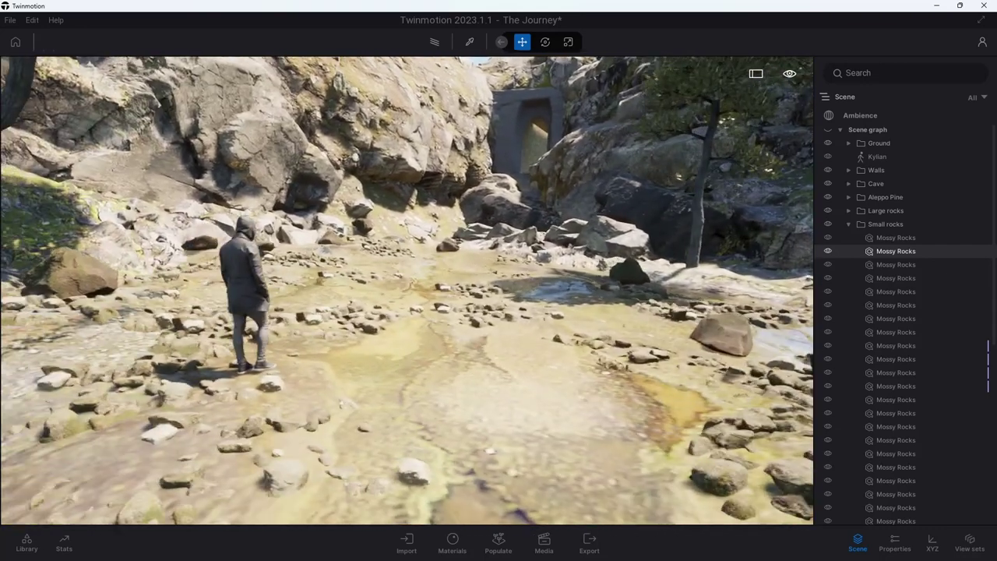
left_click_drag(430, 297, 418, 302)
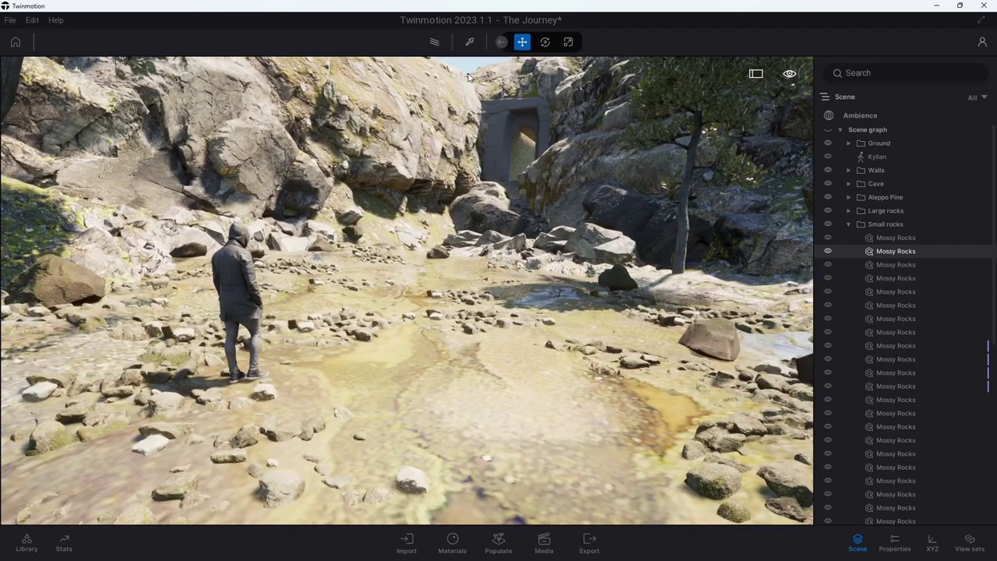
Collapse Small rocks, show the Small stones, and check the pebble-strewn floor.
left_click(849, 224)
left_click(828, 237)
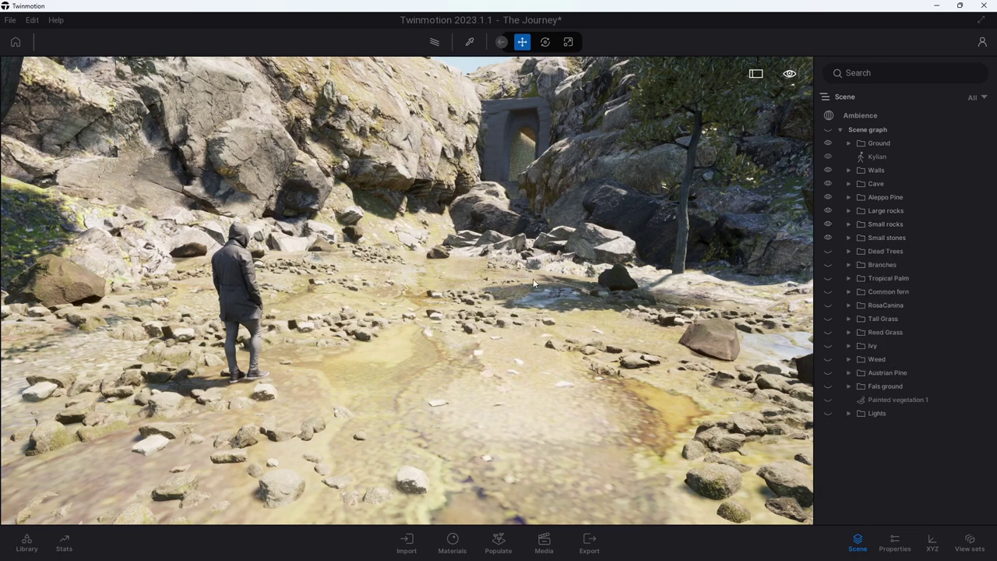
key("Up")
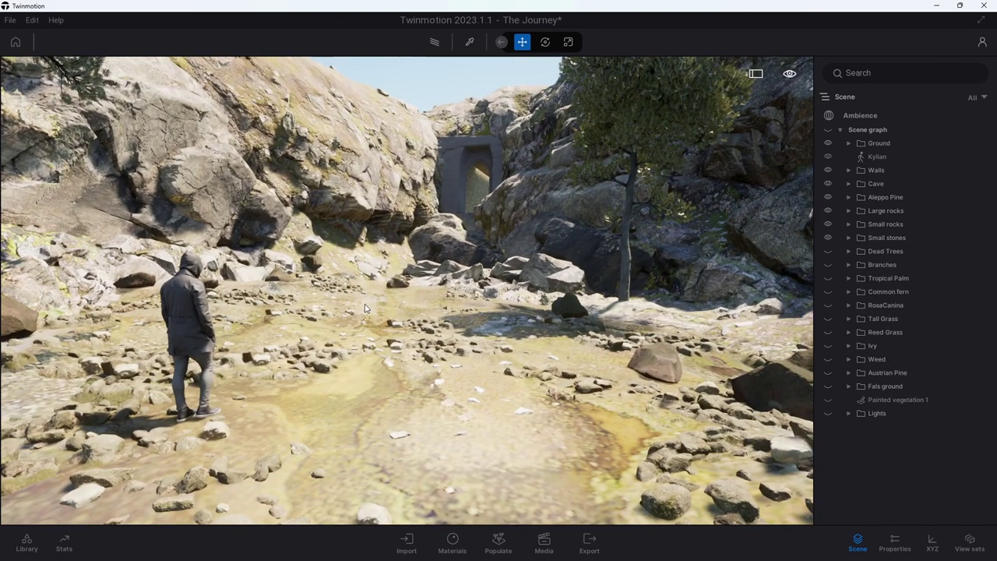
mouse_move(404, 337)
left_mouse_down()
mouse_move(366, 405)
mouse_move(370, 321)
left_mouse_up()
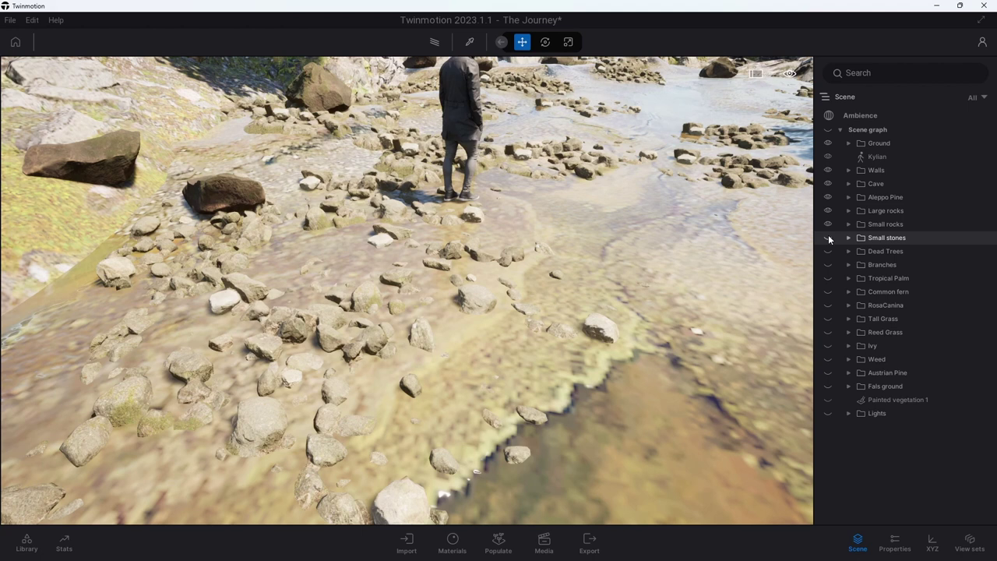
left_click_drag(731, 248, 649, 266)
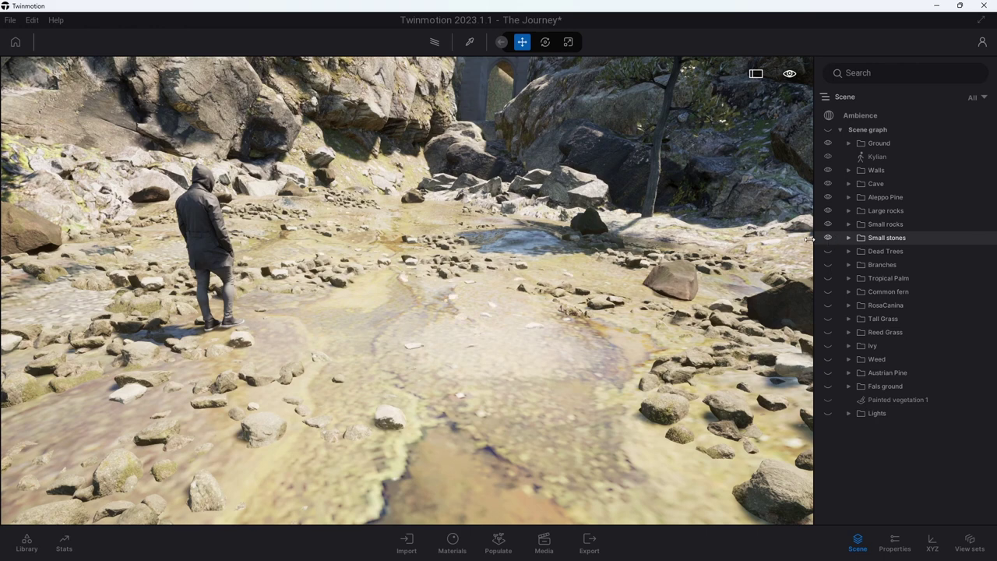
left_click_drag(478, 317, 390, 320)
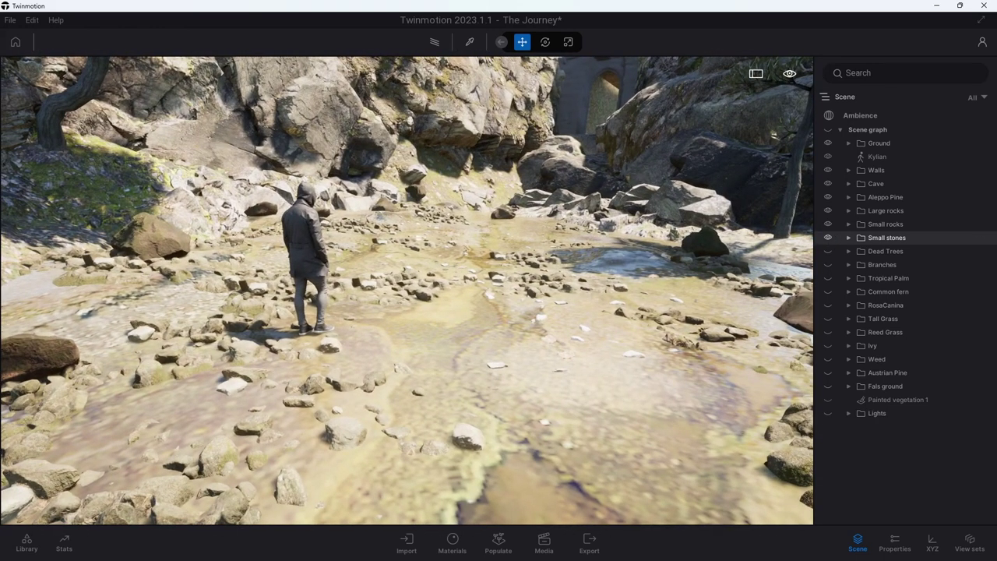
key("d")
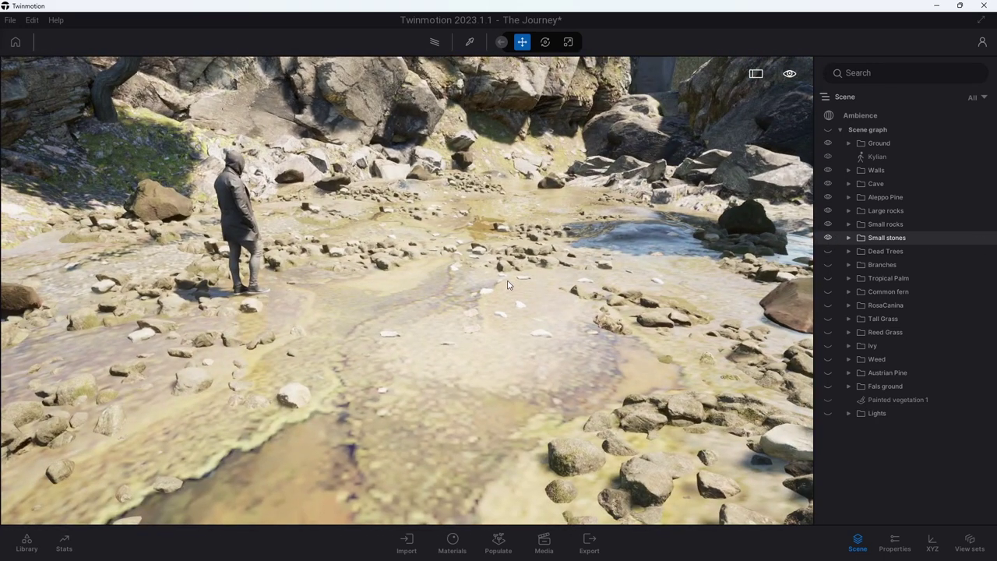
mouse_move(507, 285)
left_mouse_down()
mouse_move(468, 296)
mouse_move(522, 268)
left_mouse_up()
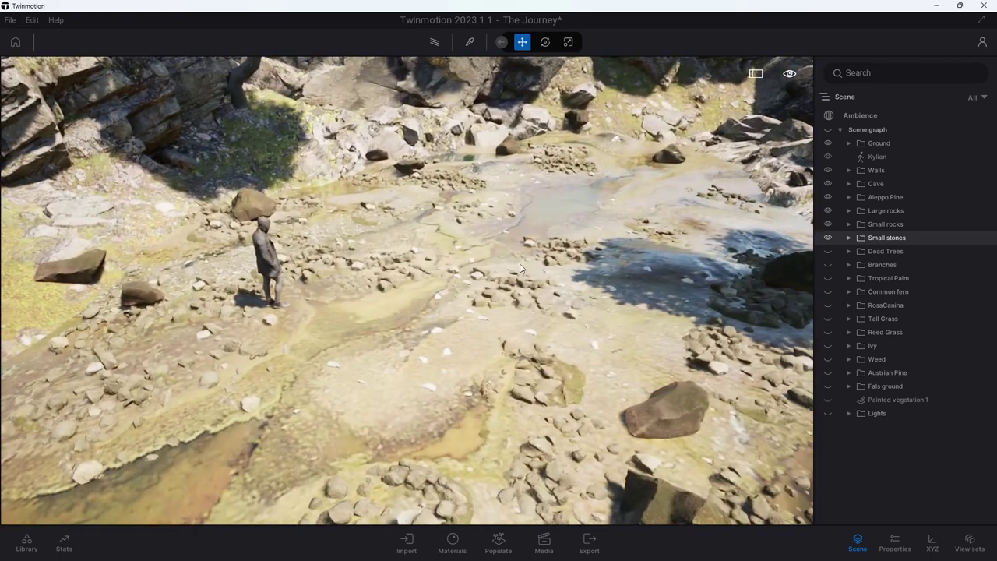
Reveal the dead trees, fallen branches and tropical palms in the gorge, raising the view to the cliffs.
left_click(828, 252)
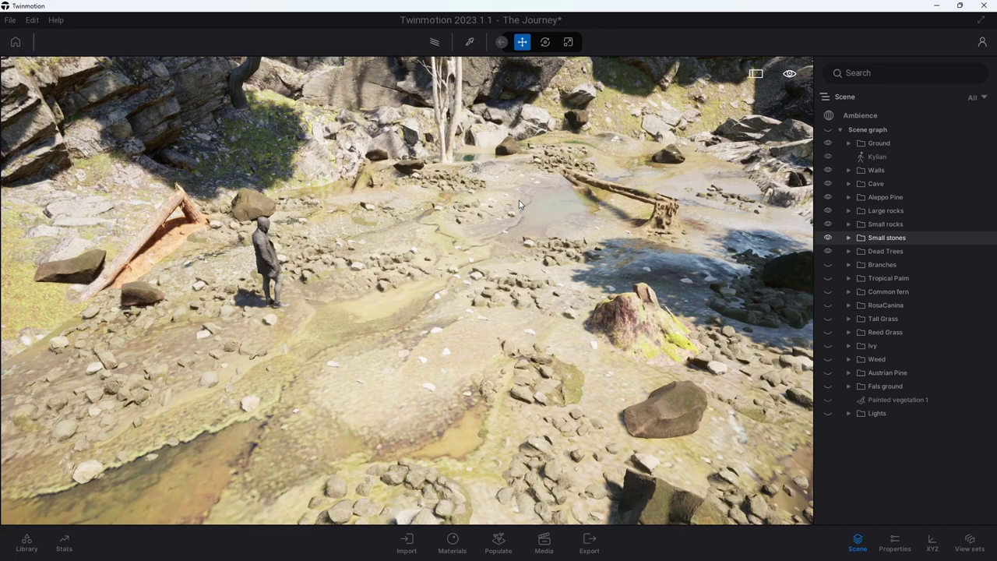
left_click_drag(520, 204, 530, 210)
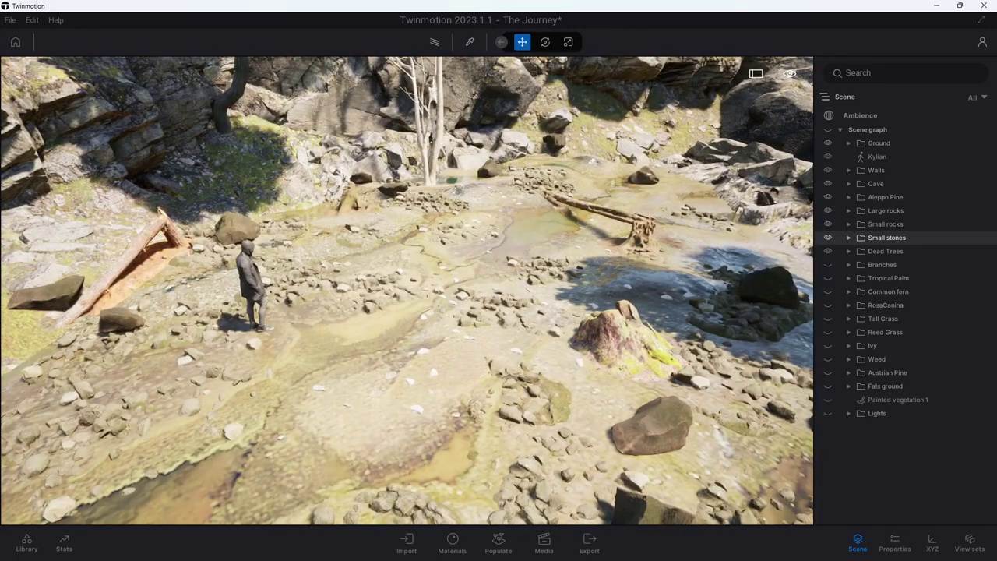
scroll(278, 212, "up", 2)
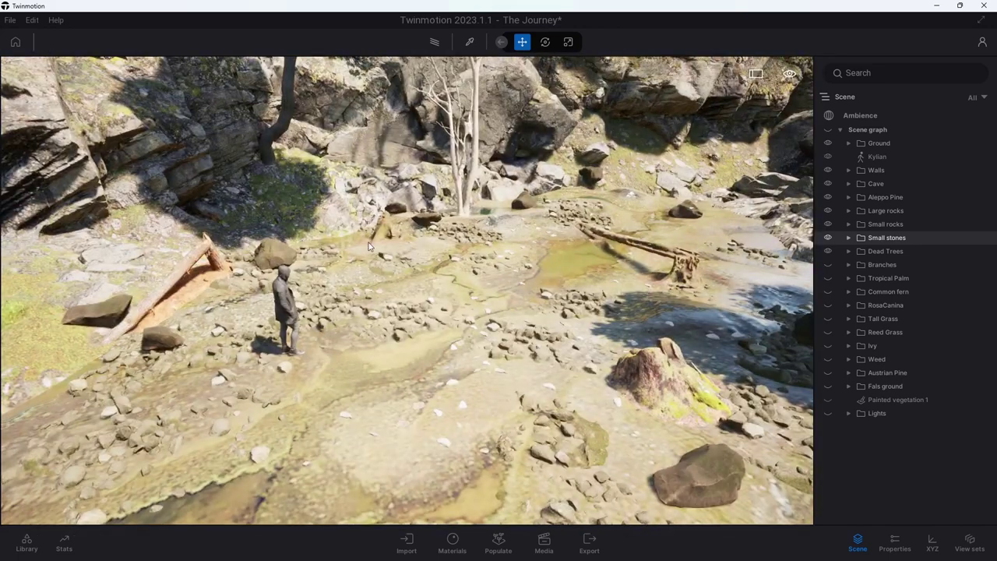
left_click_drag(369, 246, 502, 346)
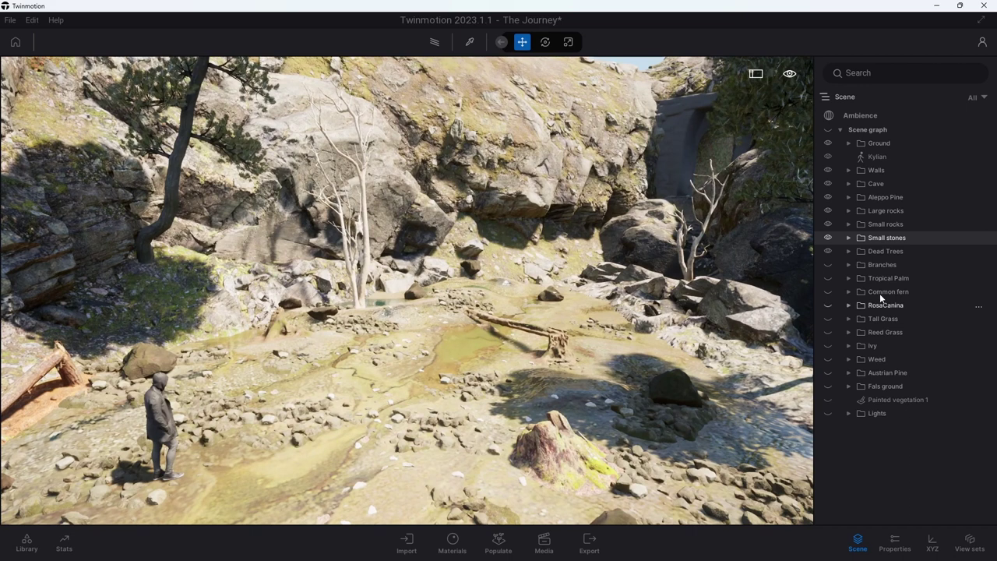
left_click(828, 264)
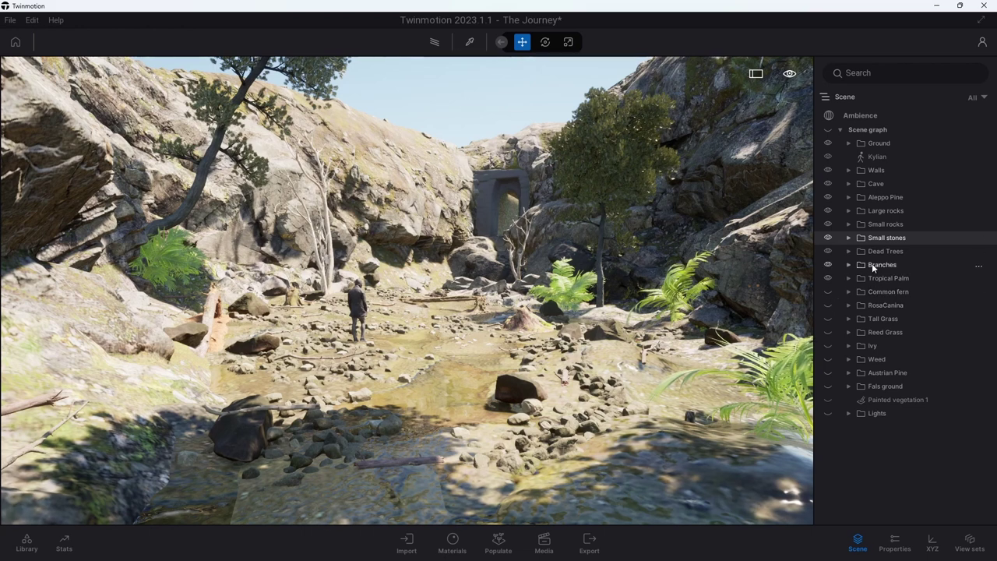
left_click(828, 292)
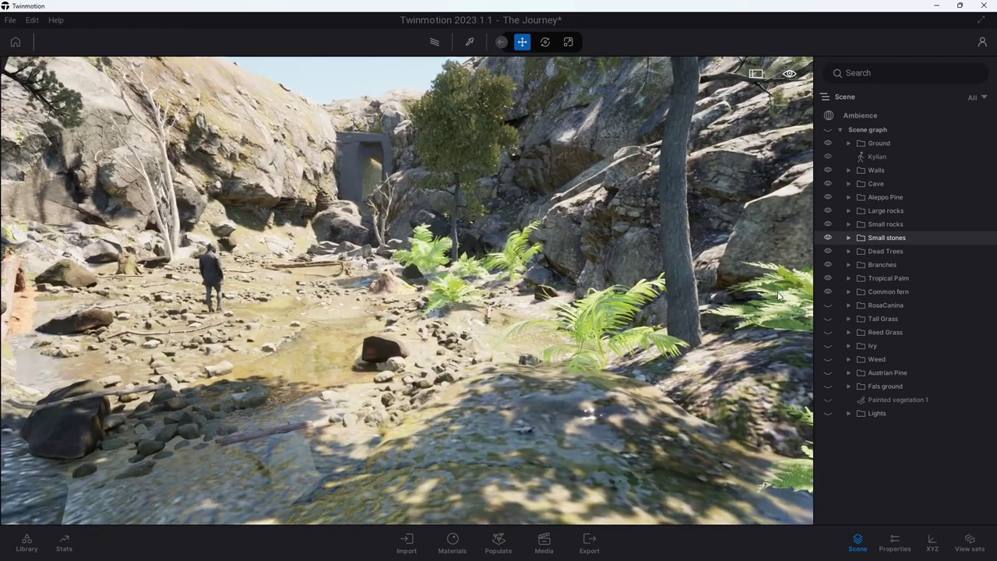
left_click(829, 303)
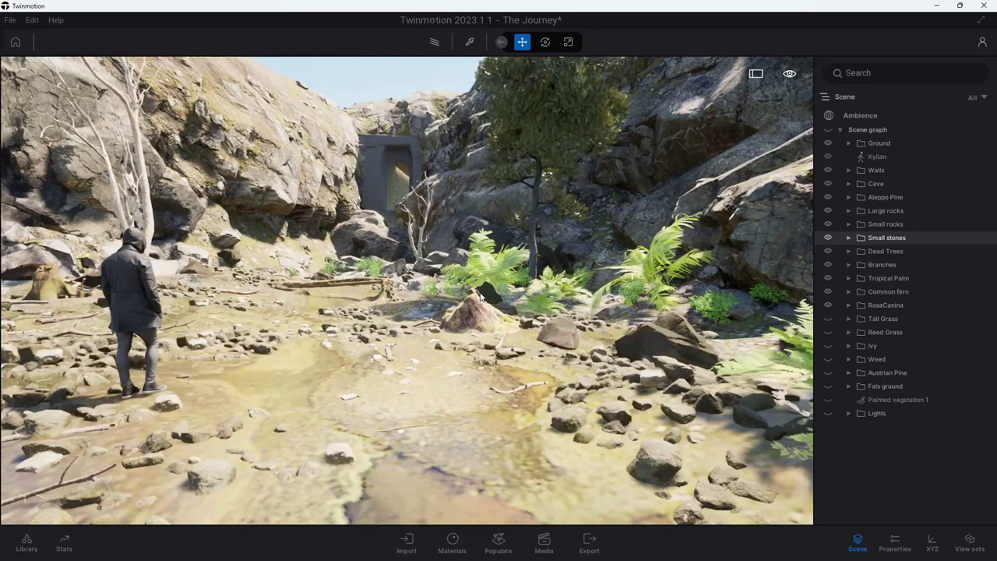
left_click_drag(481, 296, 688, 320)
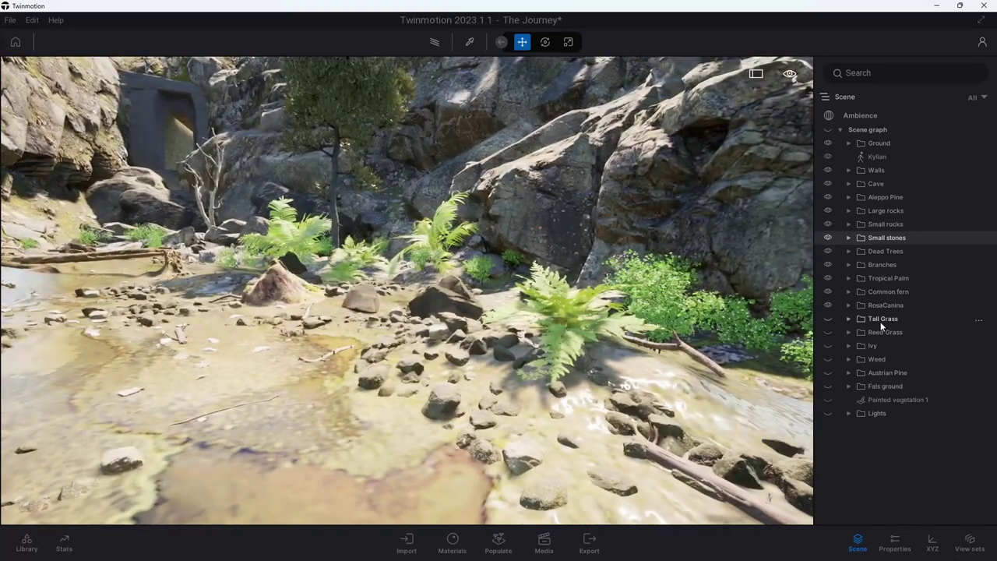
key("Up")
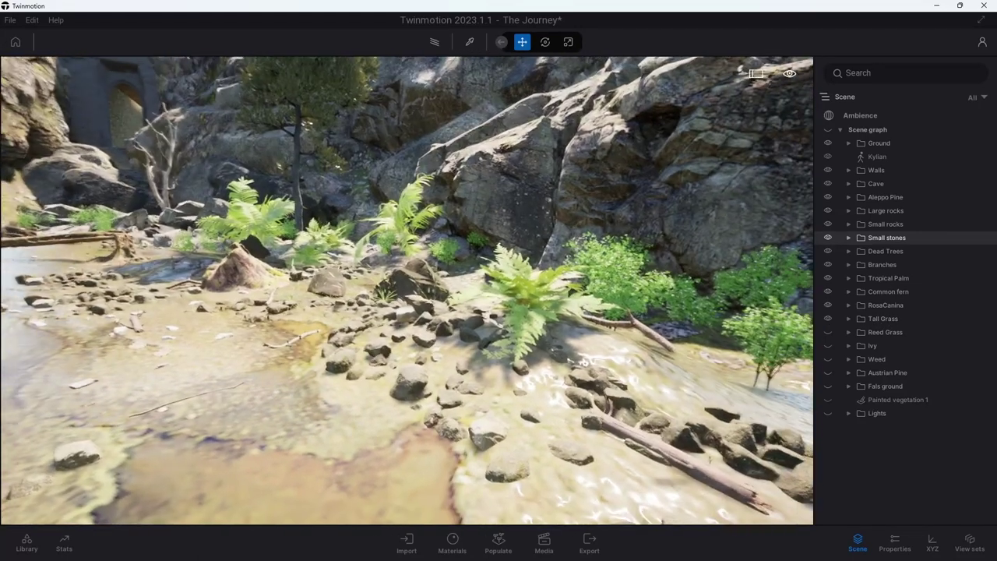
key("Up")
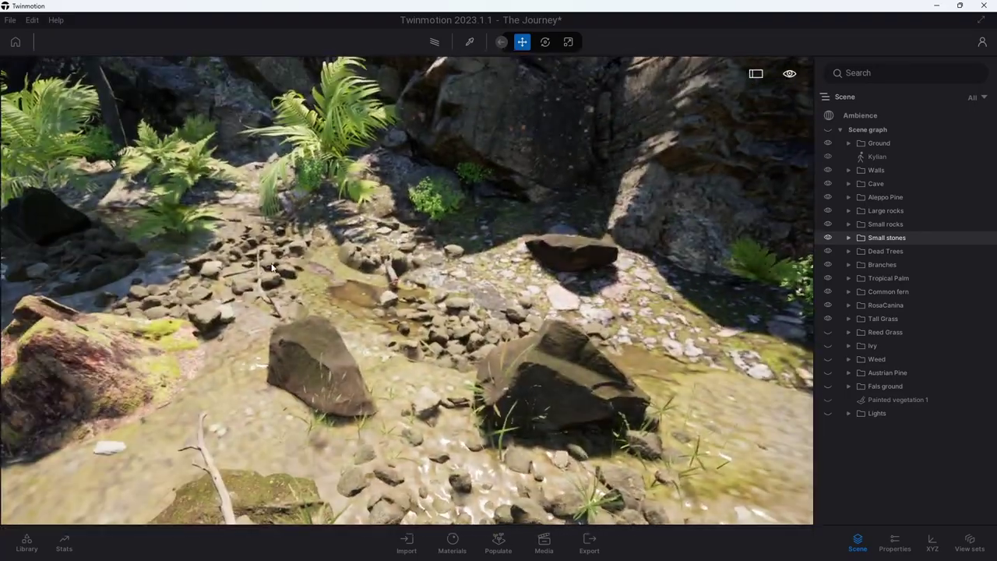
left_click_drag(317, 234, 317, 265)
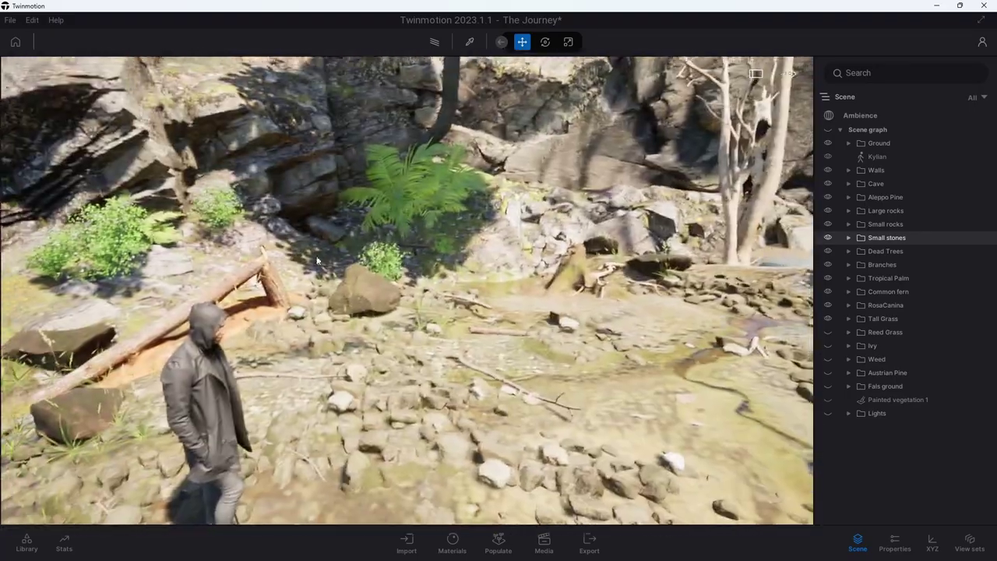
key("Up")
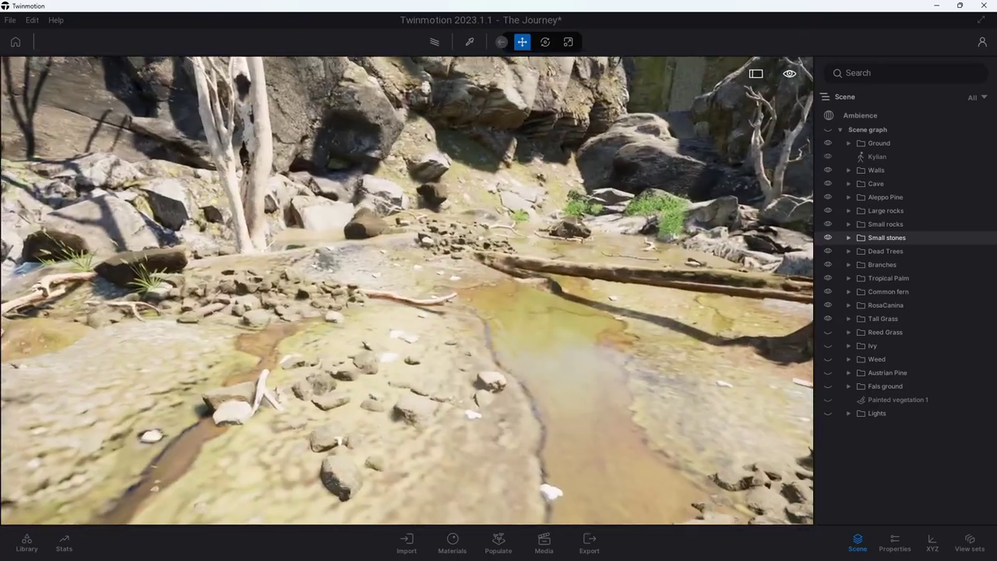
left_click_drag(407, 267, 407, 267)
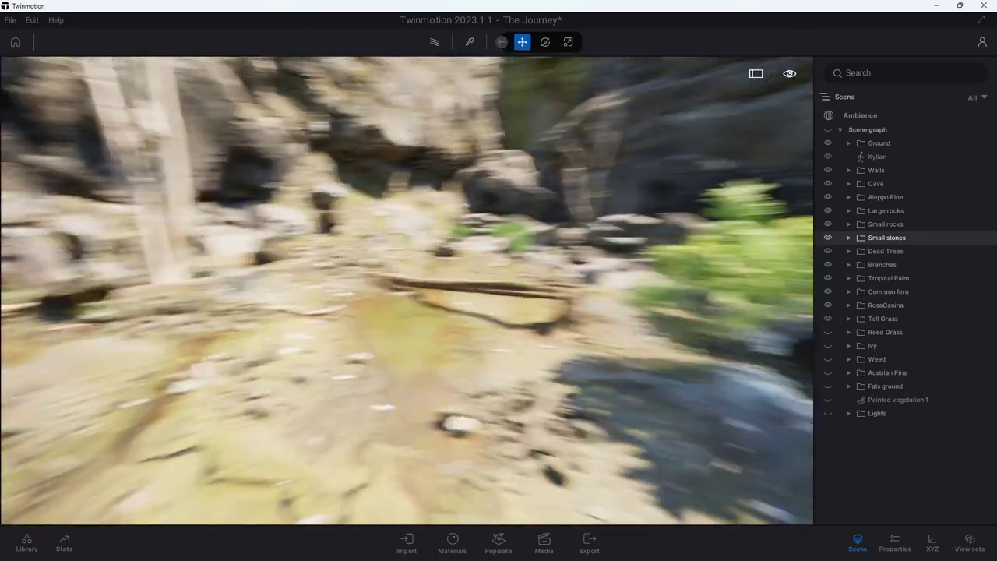
scroll(479, 324, "down", 3)
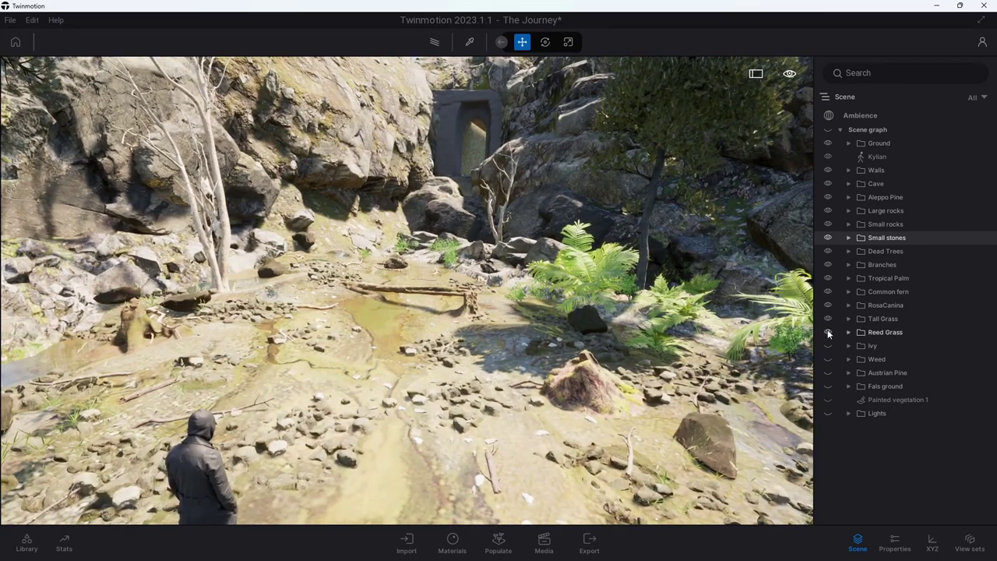
Turn on the Weed and Ivy folders so reeds, ivy and weeds soften the gorge around Kylian.
left_click_drag(656, 340, 656, 327)
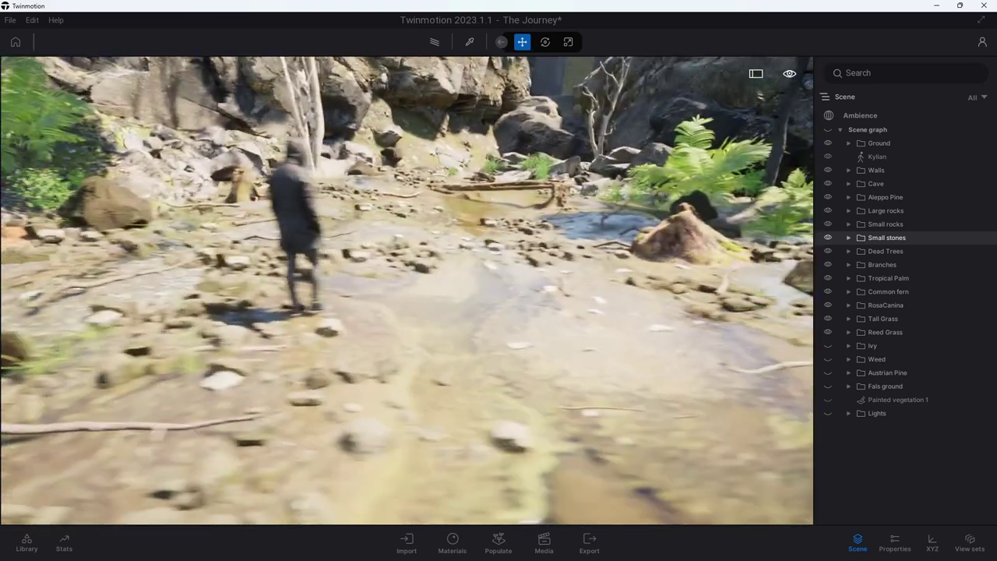
left_click_drag(449, 343, 449, 343)
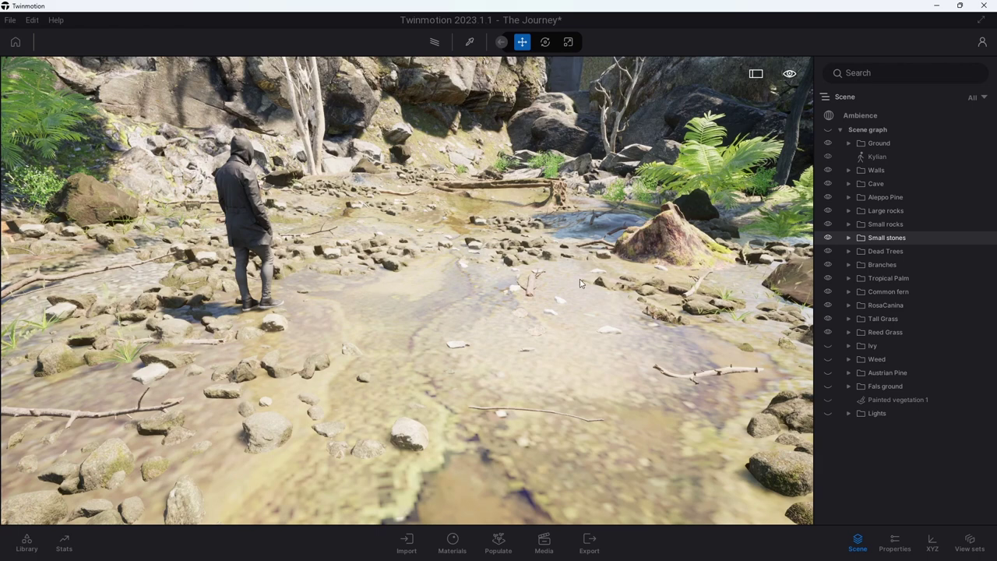
left_click_drag(562, 282, 562, 282)
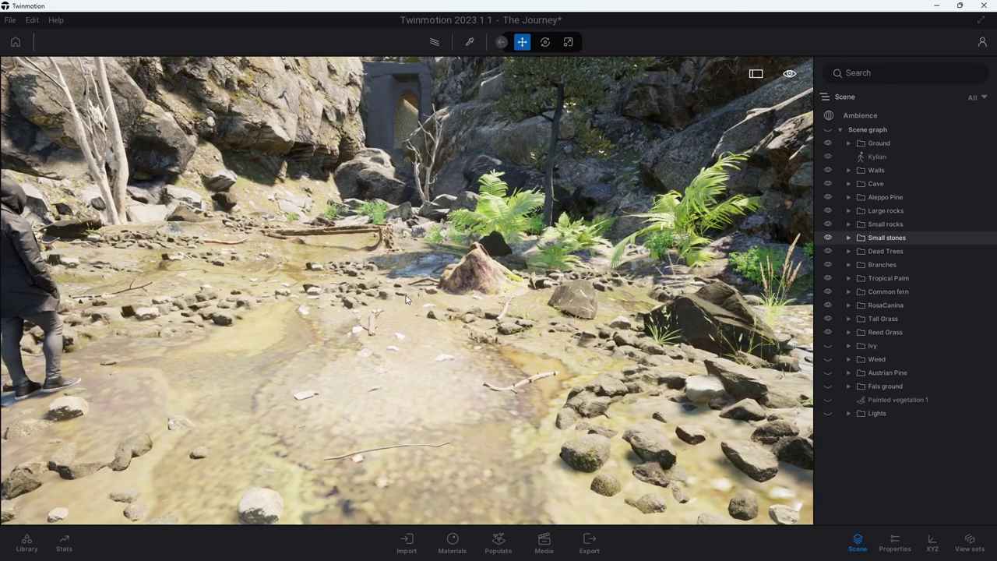
left_click_drag(406, 296, 731, 346)
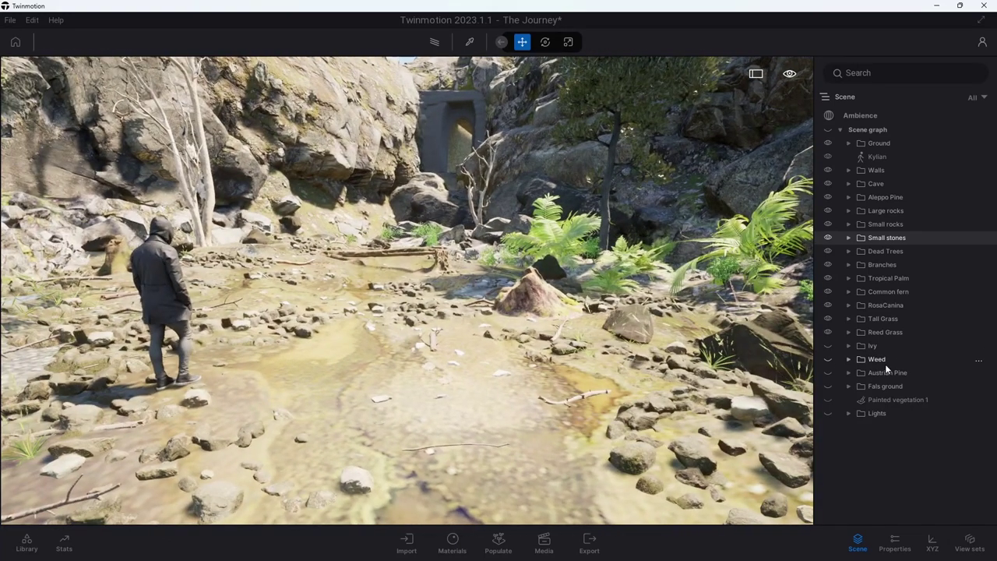
left_click(826, 358)
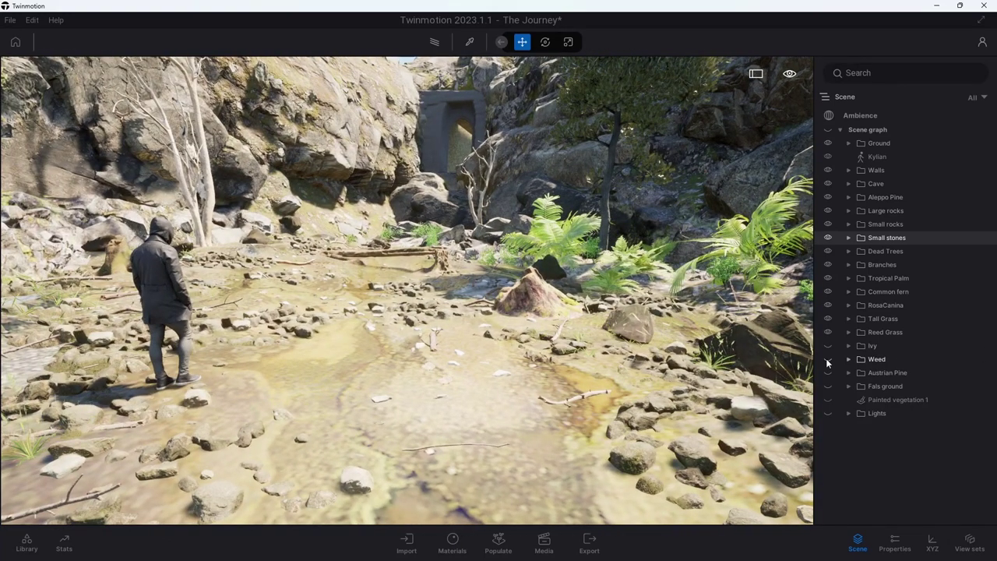
left_click_drag(709, 371, 545, 371)
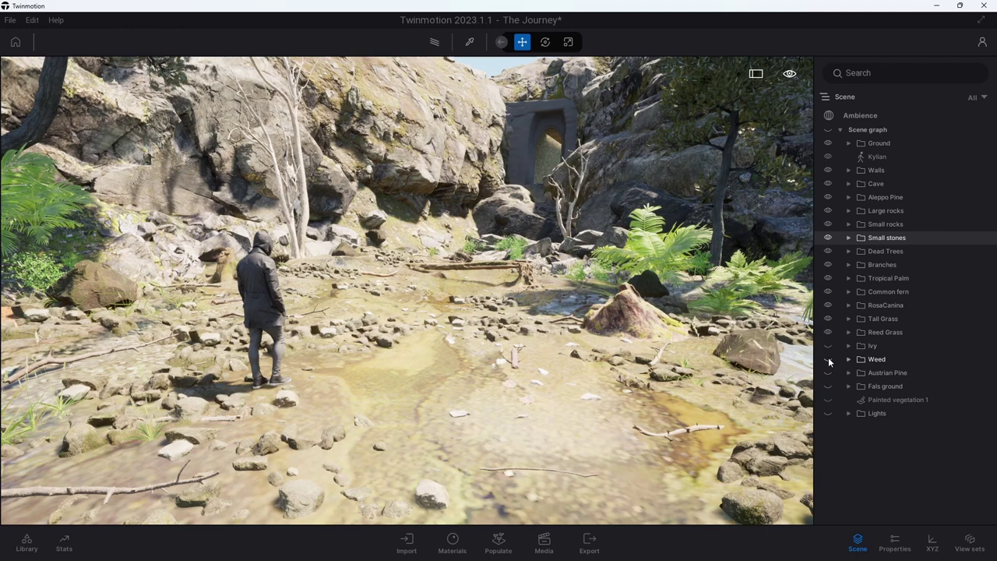
left_click_drag(450, 407, 494, 425)
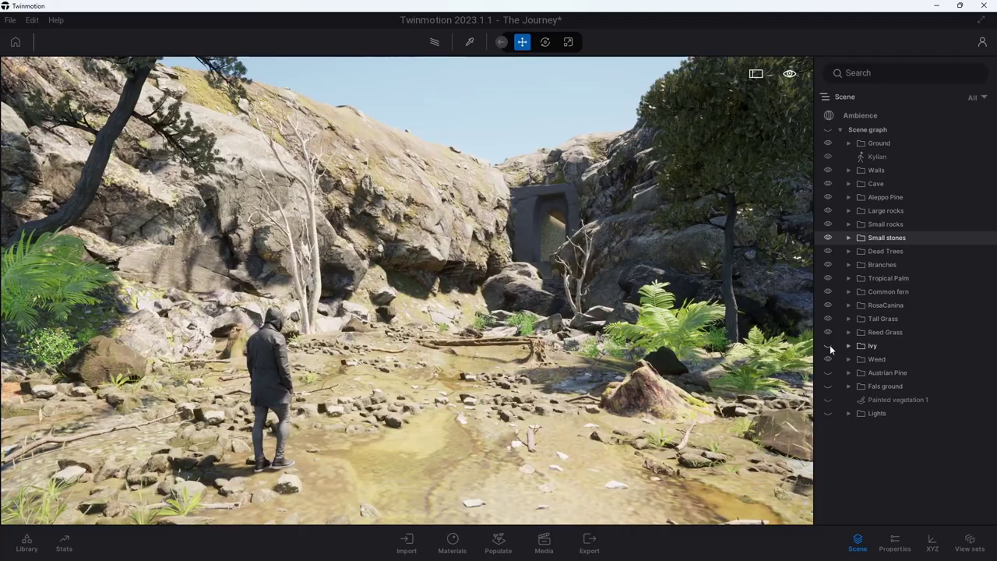
left_click(829, 345)
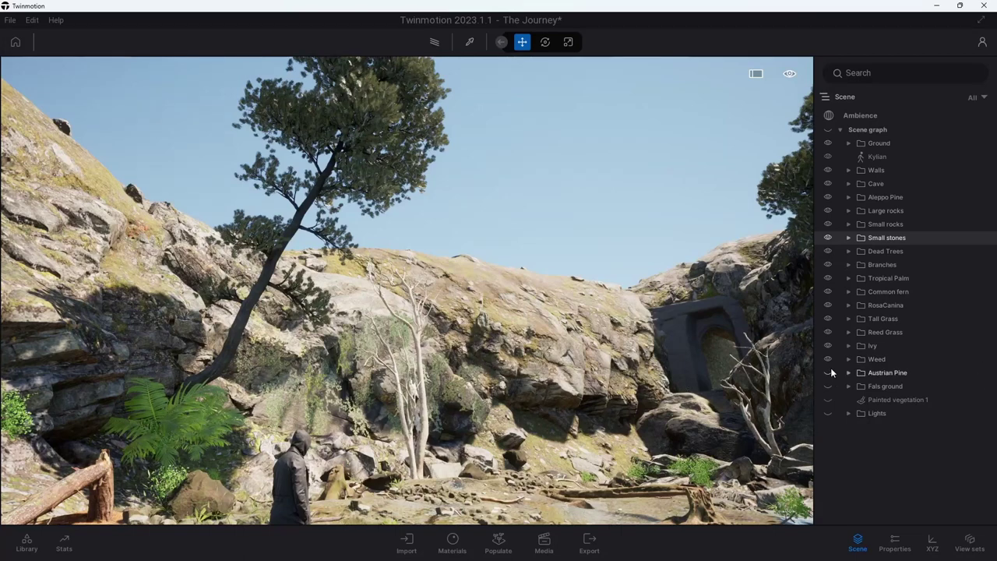
Show the Austrian Pine folder and fly above the cliff to see pines lining the rim.
left_click(829, 370)
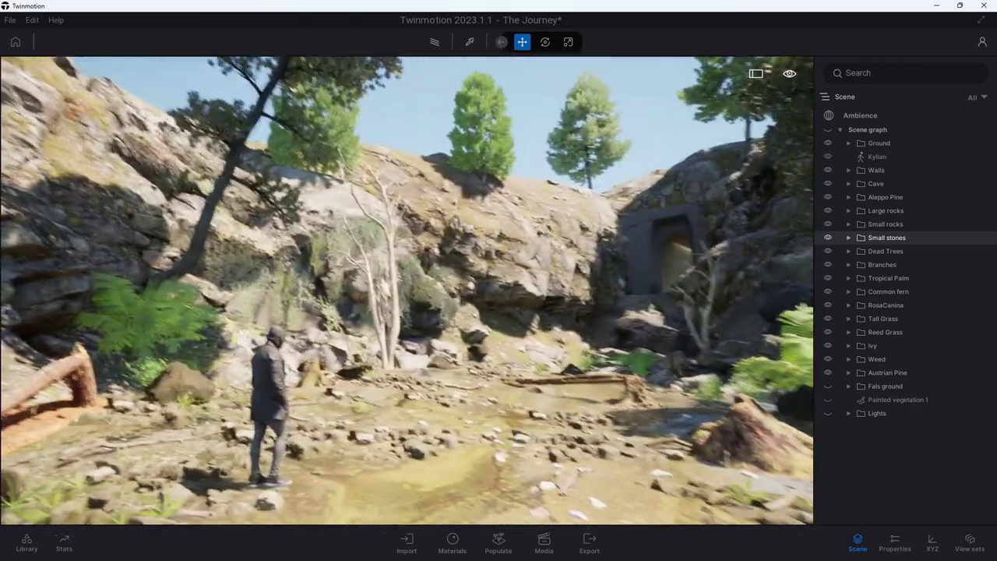
scroll(403, 173, "up", 2)
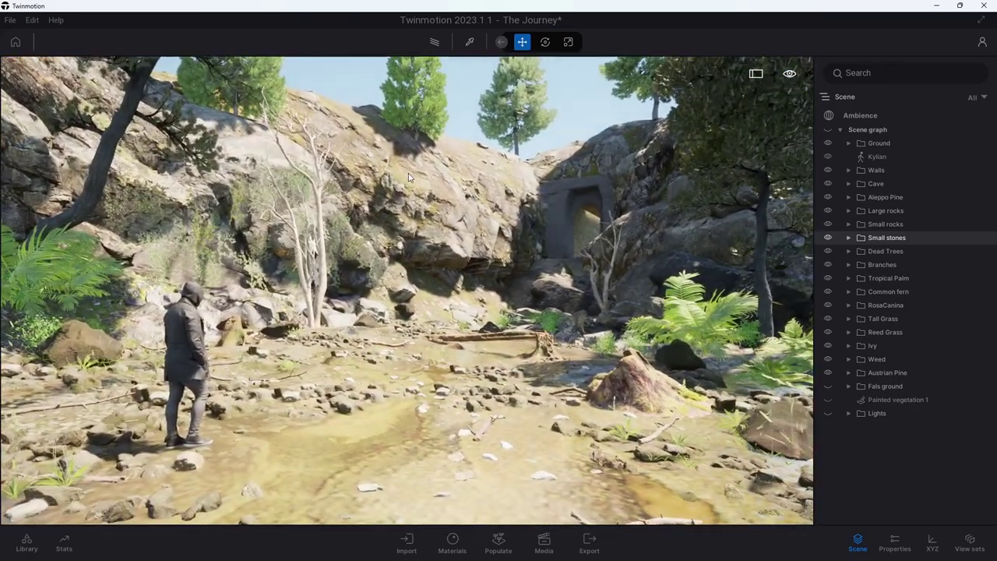
scroll(405, 175, "up", 2)
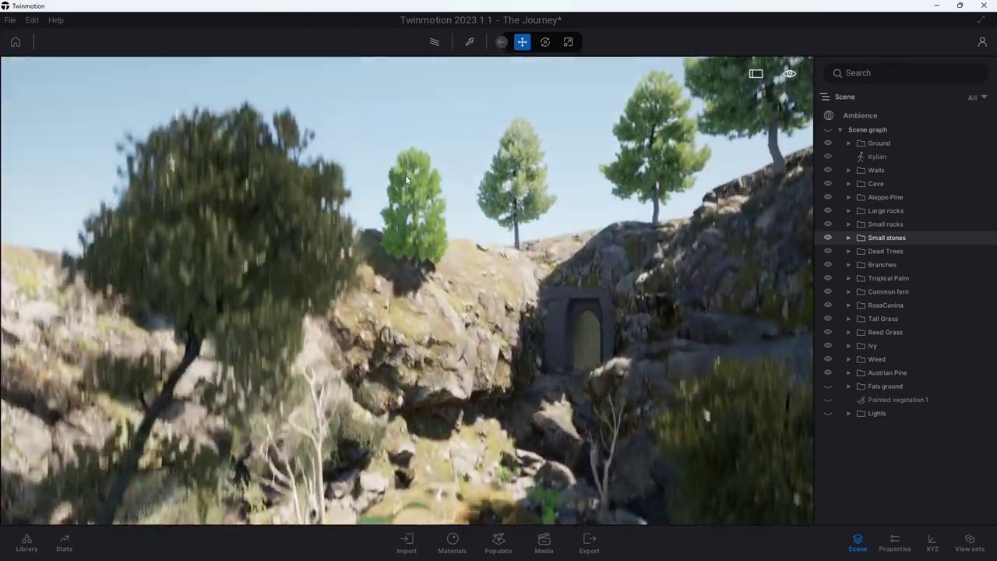
middle_click_drag(409, 173, 441, 245)
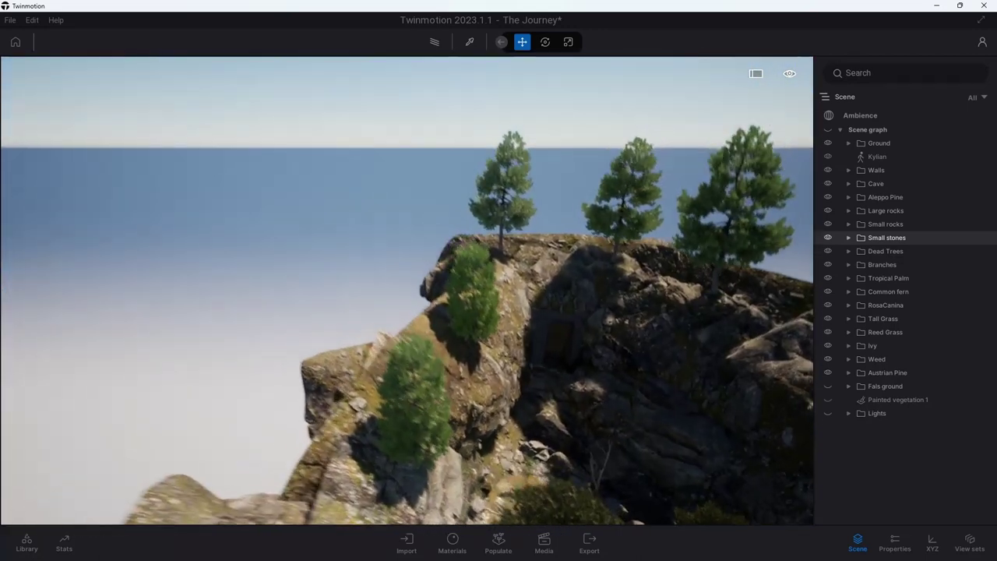
left_click_drag(441, 244, 447, 186)
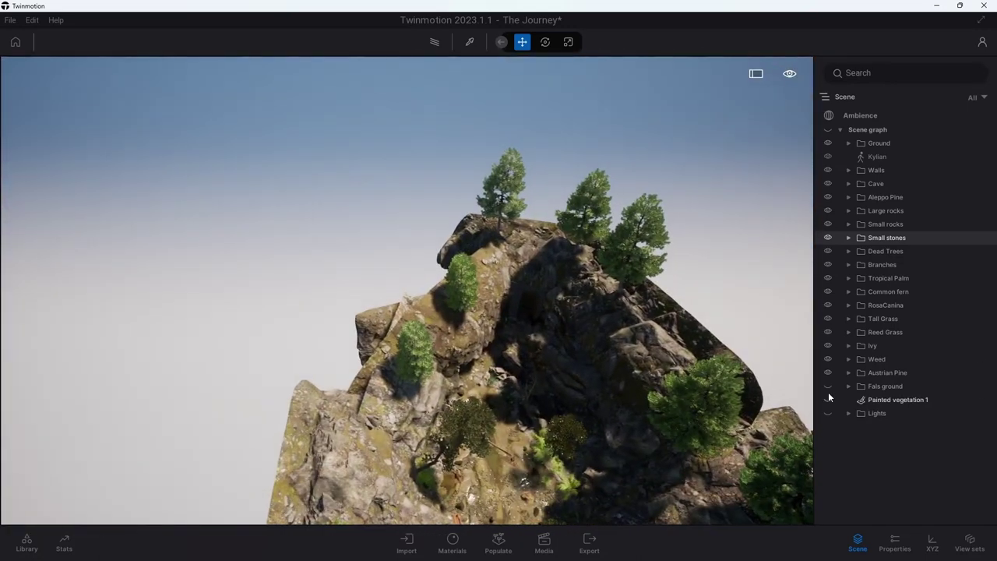
Make the Fals ground planes and Painted vegetation 1 trees visible.
left_click(828, 386)
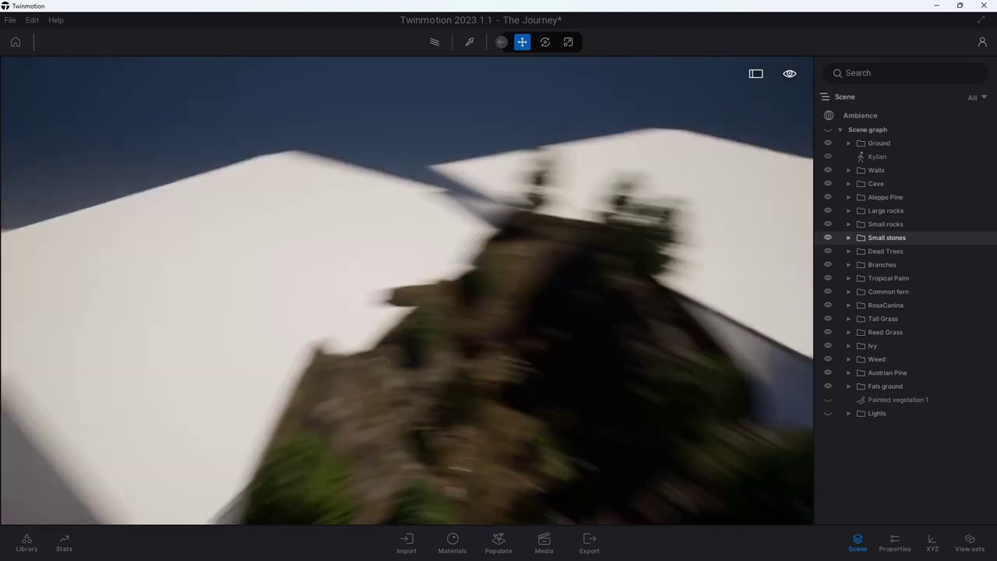
left_click_drag(406, 257, 430, 245)
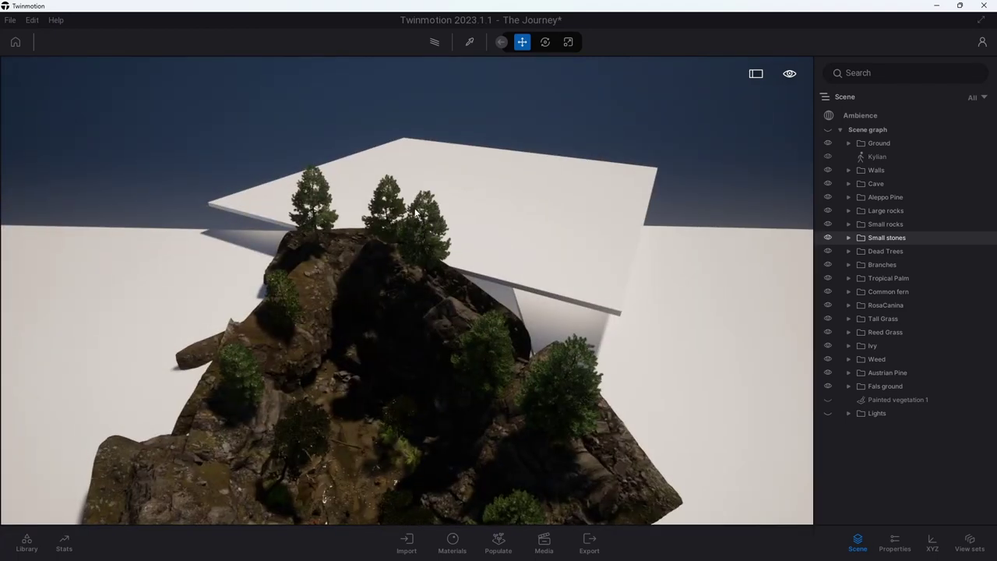
left_click_drag(543, 267, 543, 267)
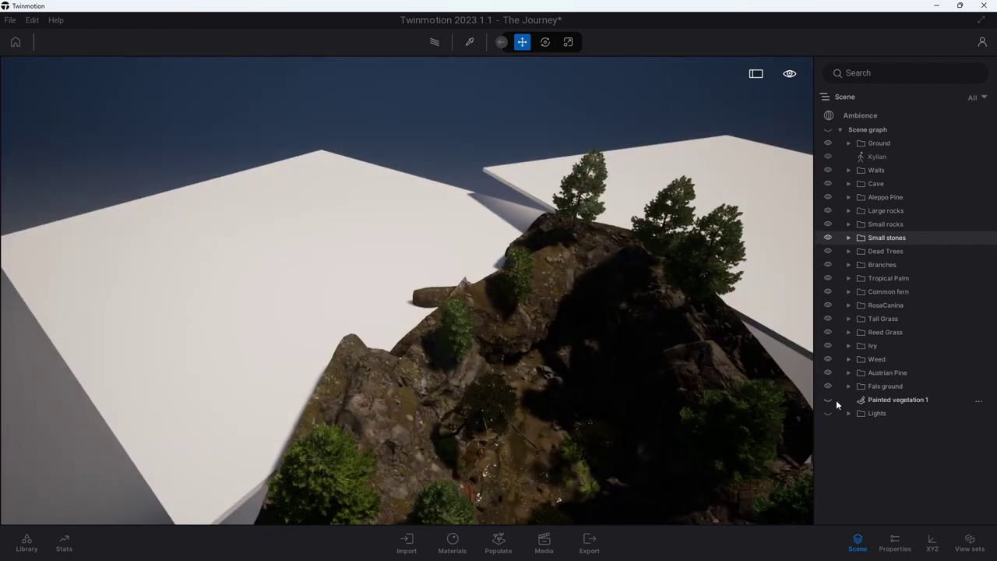
left_click(829, 400)
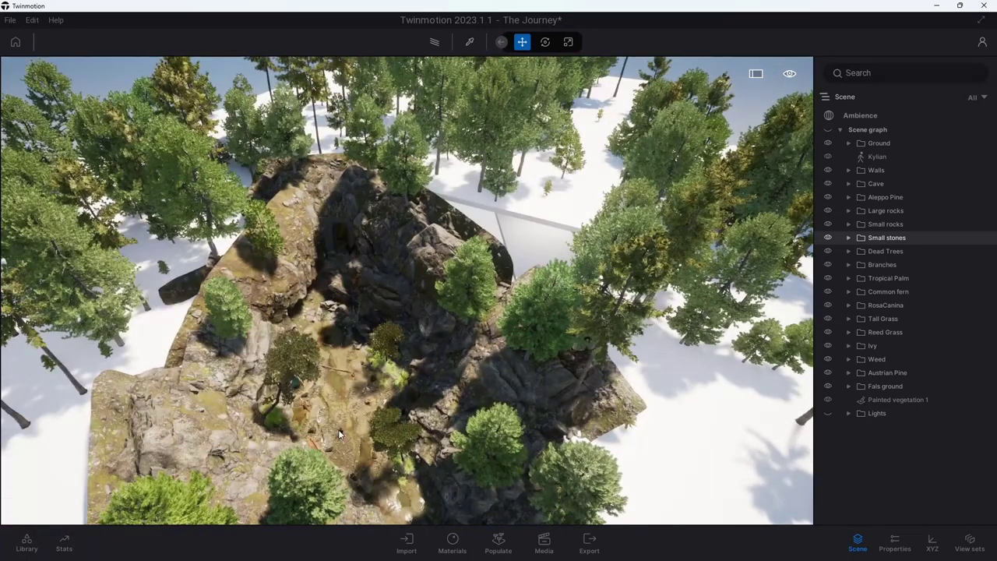
Focus the view on Kylian, move toward the cave entrance, and bring up the saved images.
left_click(339, 431)
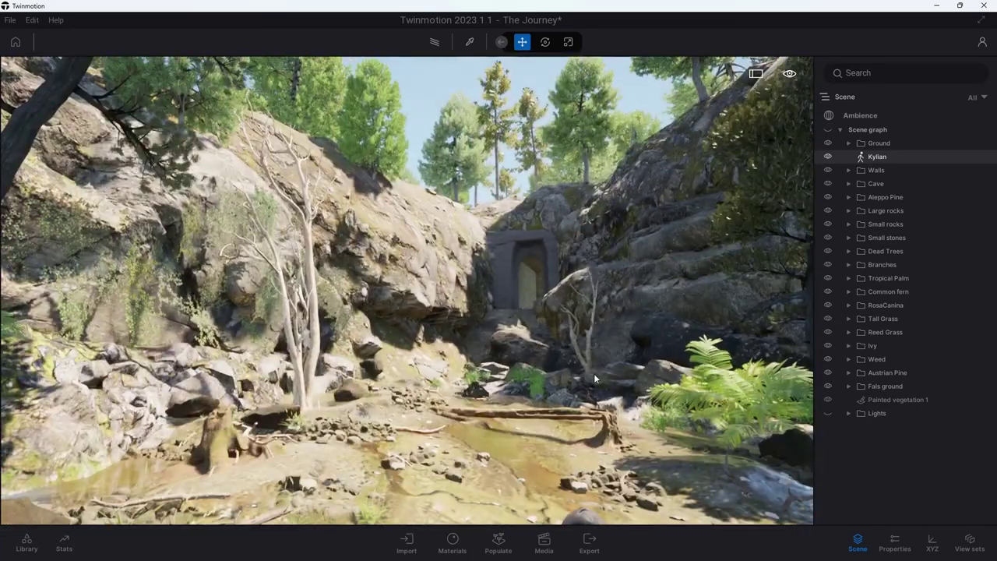
left_click(593, 371)
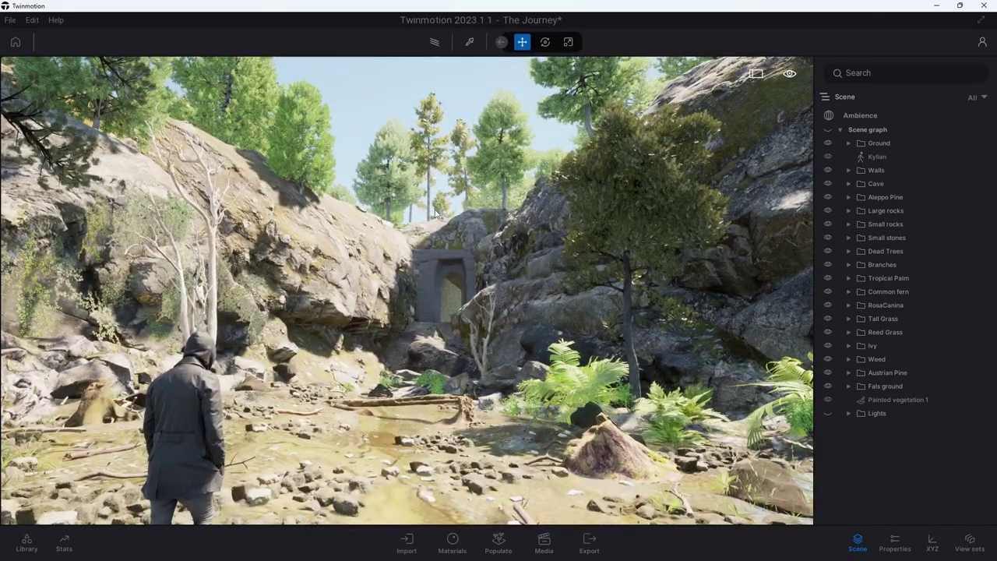
left_click_drag(432, 244, 595, 244)
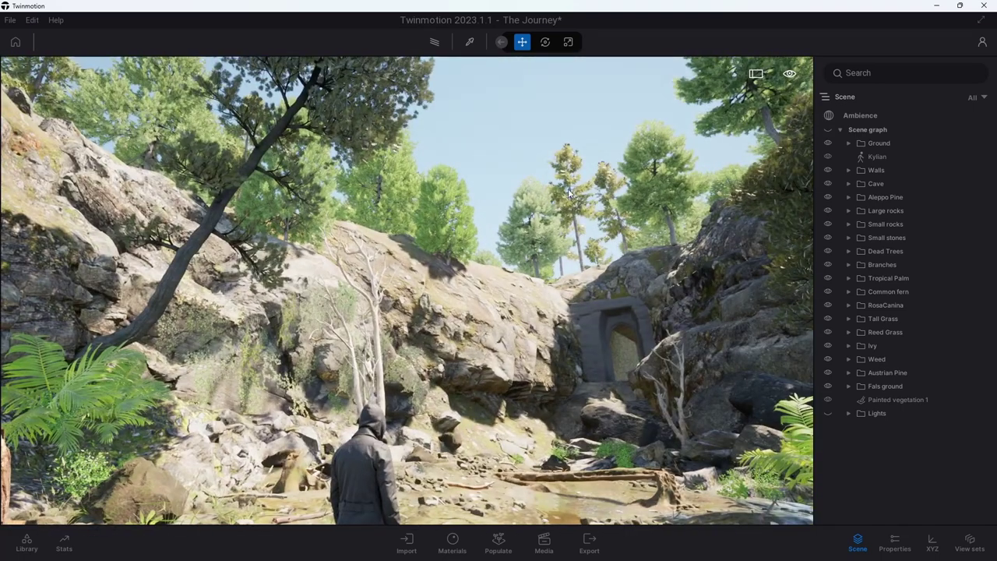
key("w")
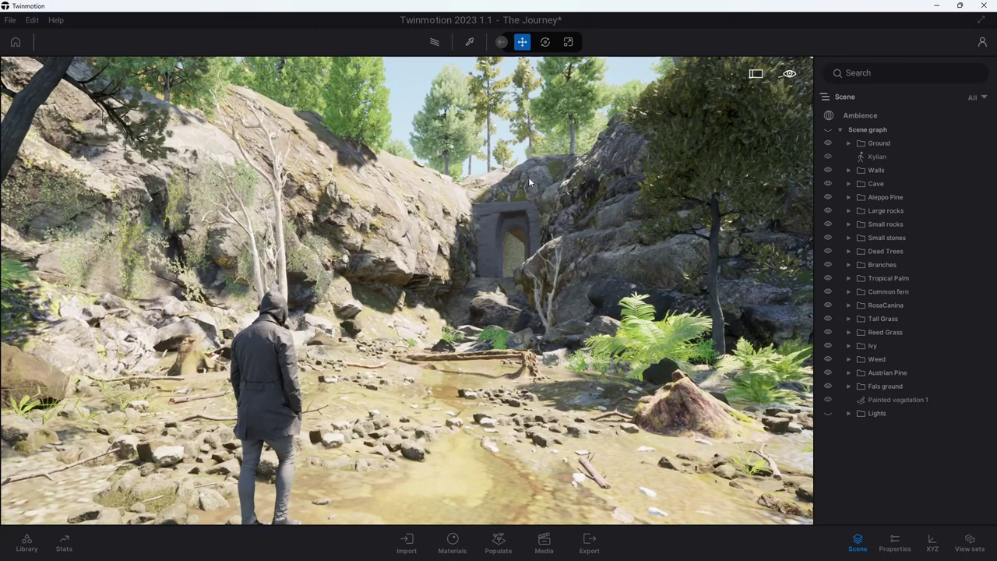
left_click(544, 540)
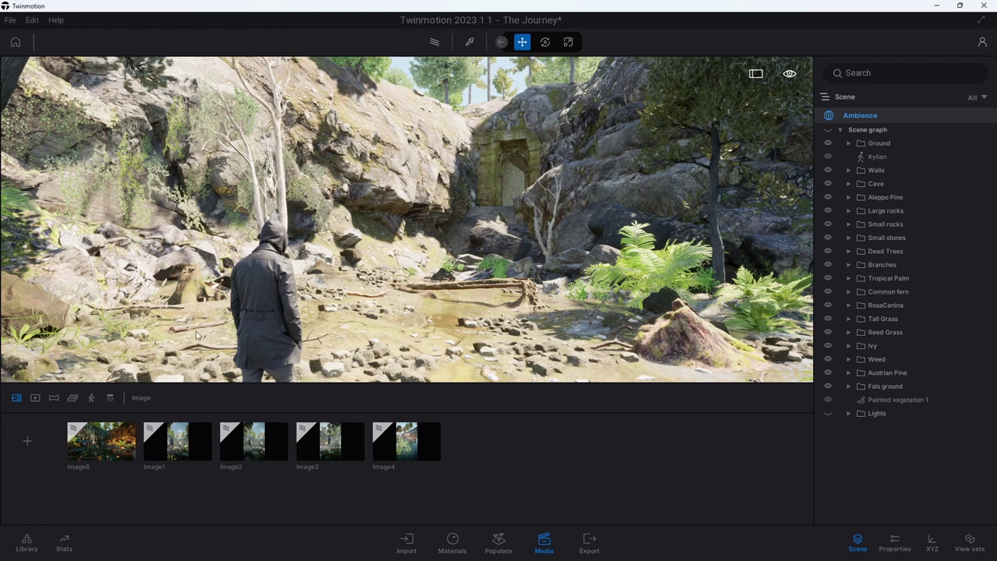
mouse_move(102, 442)
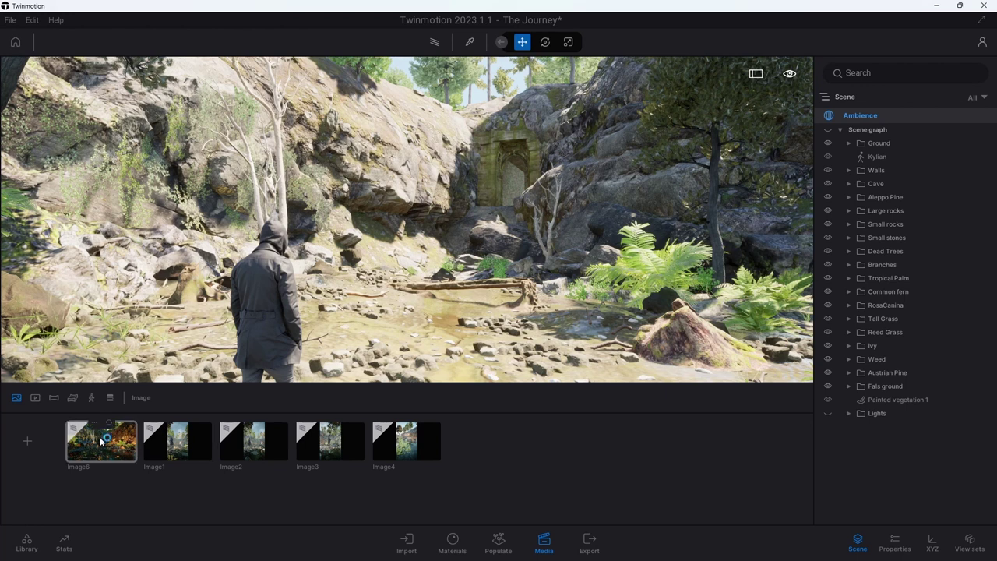
Preview the Image6 shot, then close and reopen the saved images list.
left_click(101, 442)
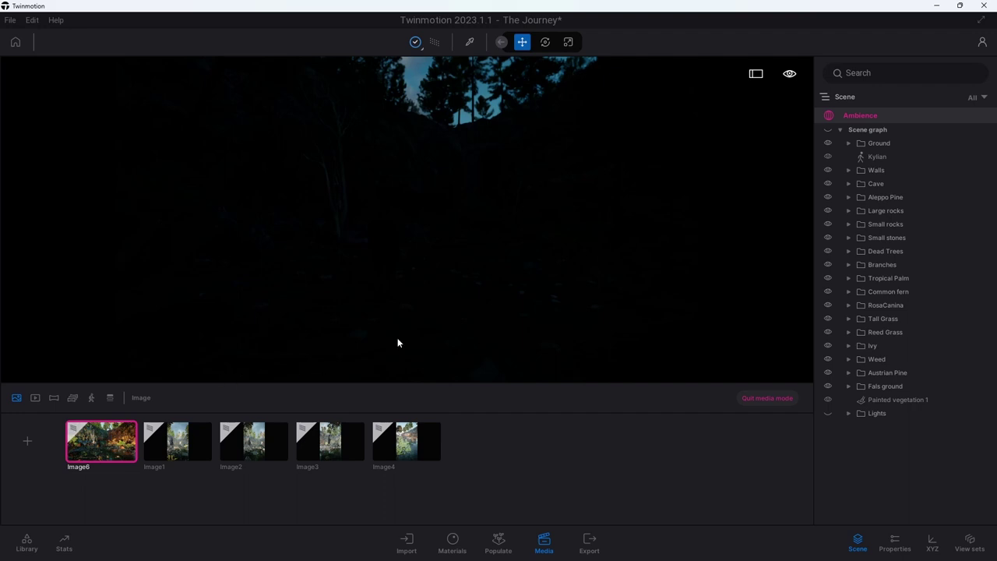
left_click(544, 542)
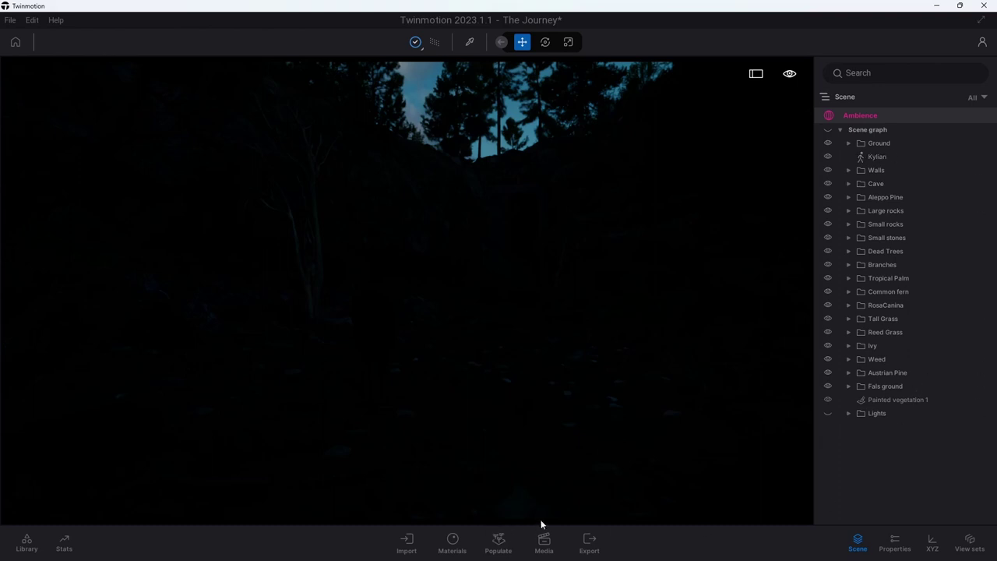
left_click(545, 543)
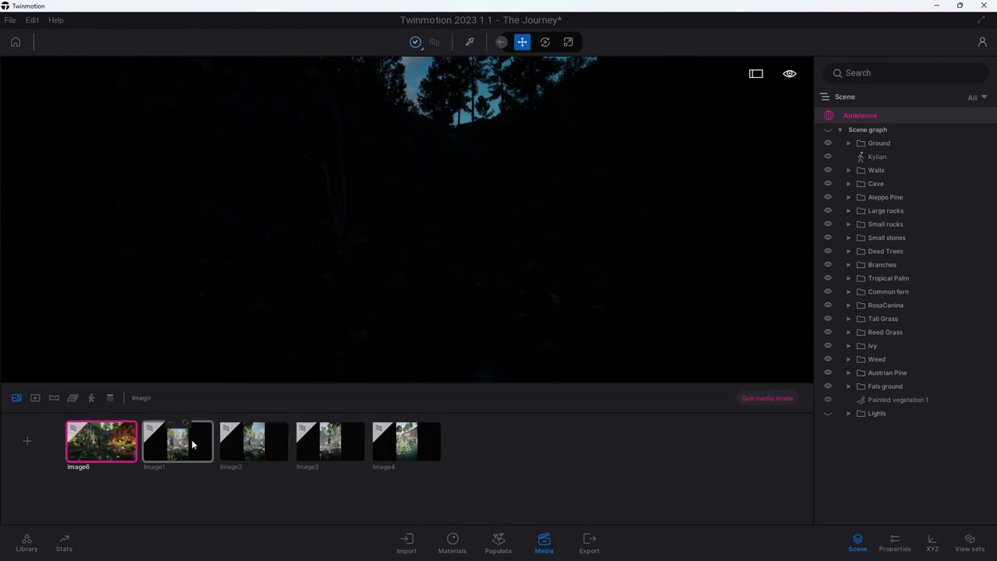
Open Image6's properties with the image list closed and expand its HDRI sky environment settings.
left_click(895, 543)
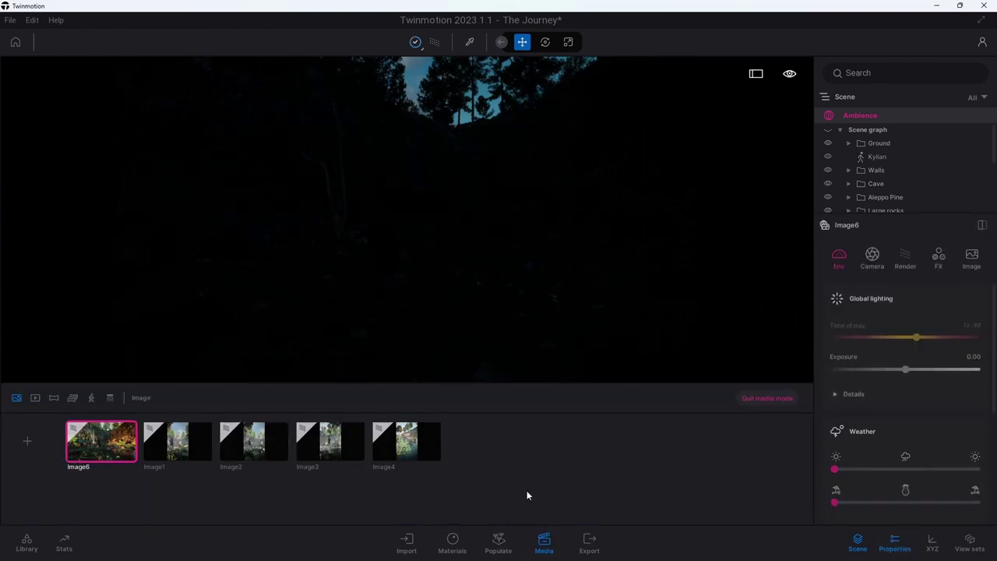
left_click(544, 545)
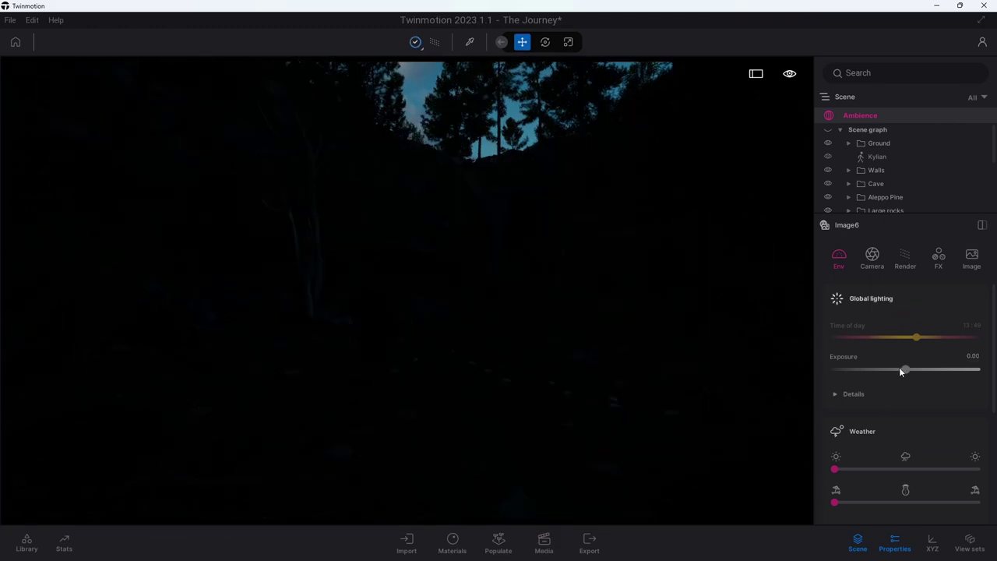
scroll(901, 373, "down", 3)
scroll(900, 374, "down", 3)
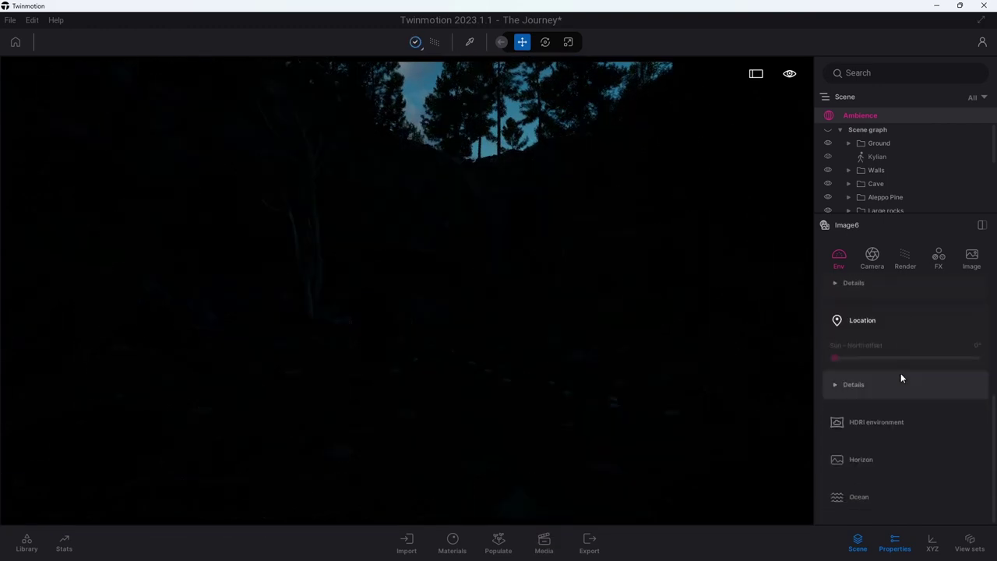
left_click(871, 422)
scroll(896, 407, "down", 3)
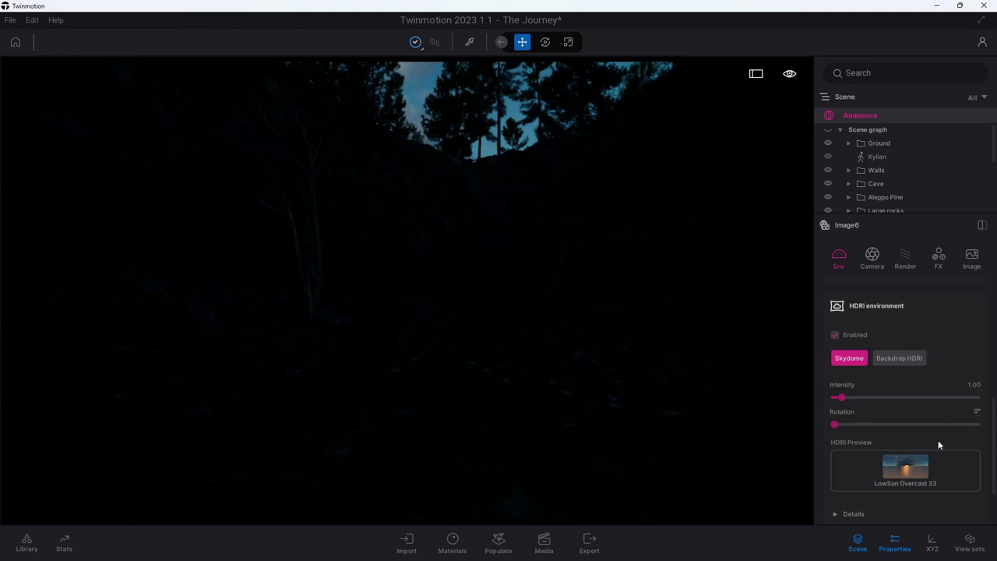
scroll(939, 444, "up", 2)
scroll(939, 445, "down", 1)
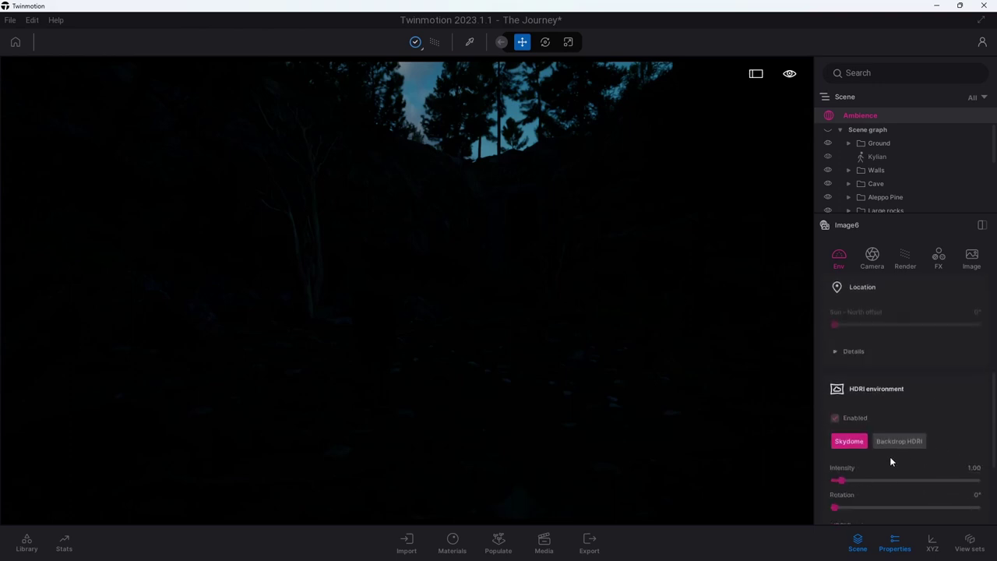
scroll(890, 457, "up", 2)
scroll(903, 404, "up", 1)
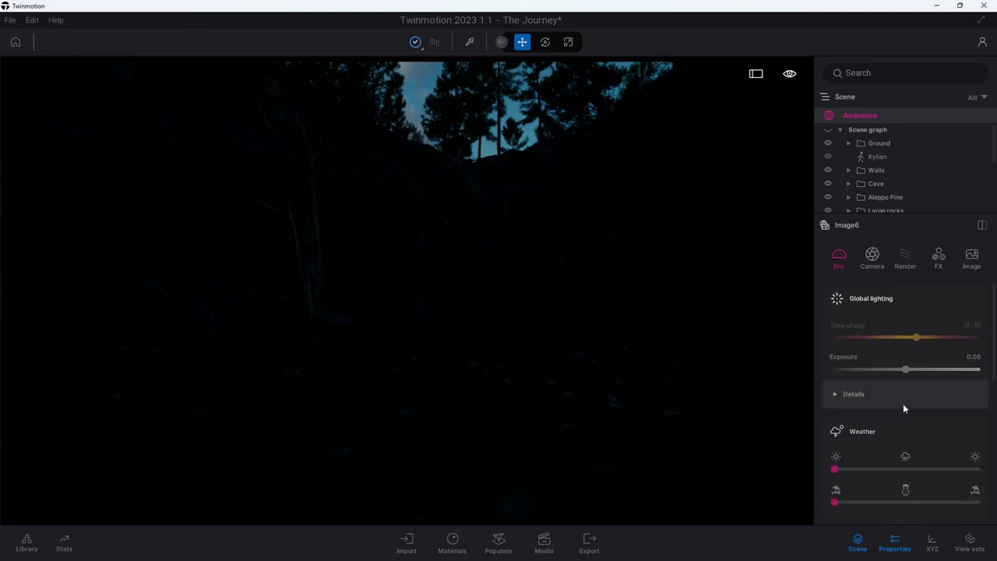
Review Image6's Global lighting details, then return to the full Scene graph outline.
left_click(872, 392)
scroll(903, 400, "down", 1)
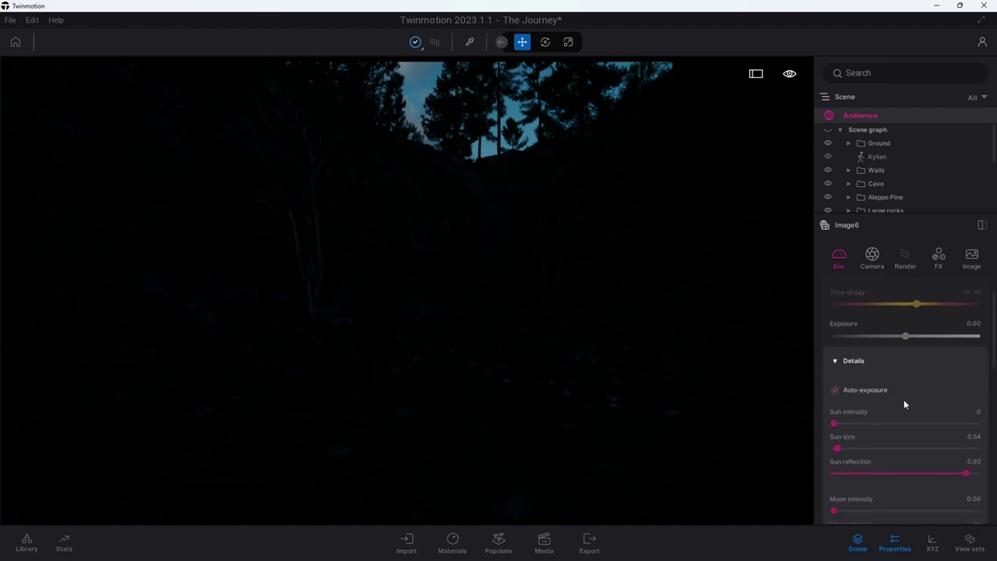
scroll(904, 399, "down", 1)
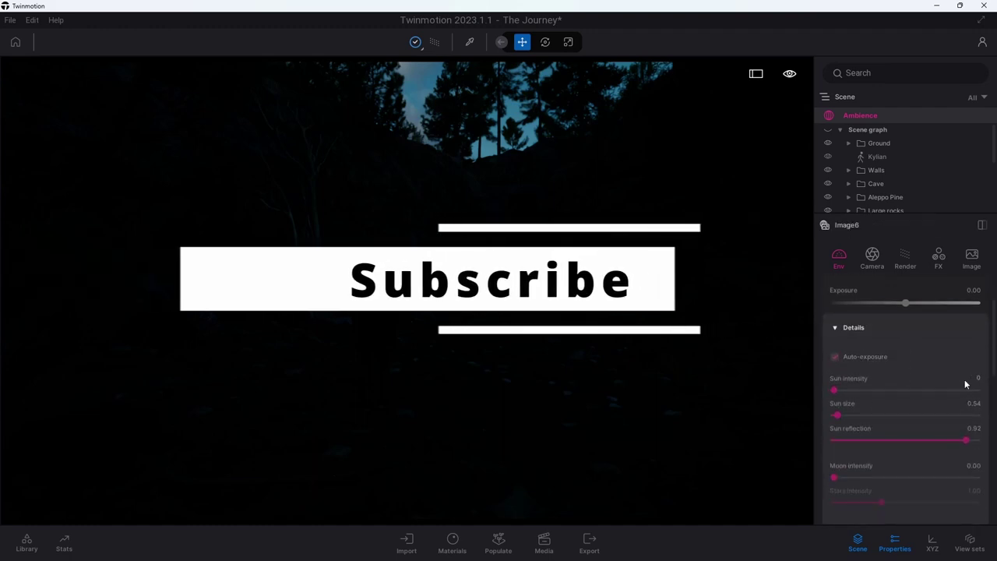
scroll(939, 388, "down", 1)
scroll(939, 385, "down", 2)
scroll(935, 384, "down", 2)
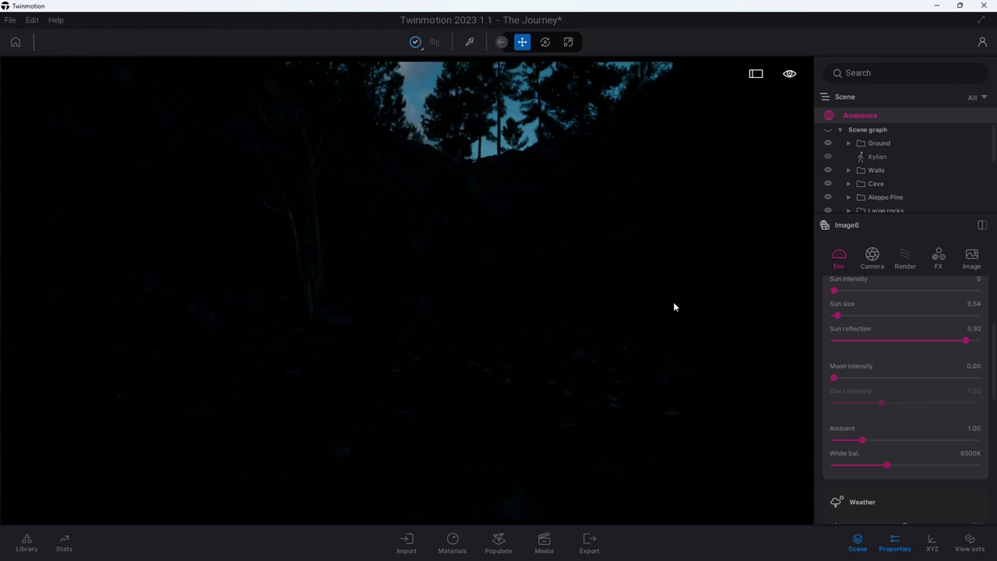
left_click(896, 547)
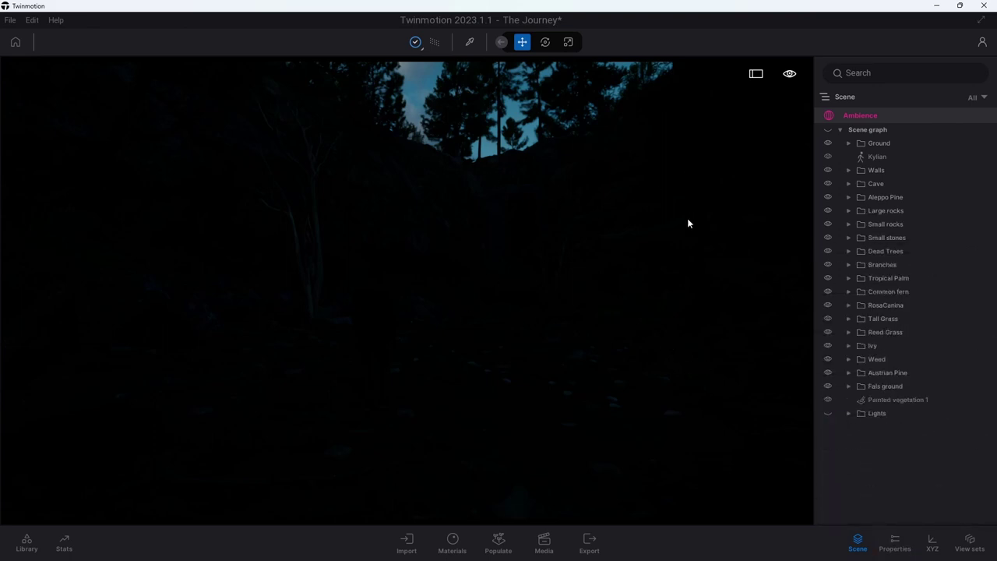
Expand the Lights folder and switch on the Spot light and first Omnidirectional light.
left_click(848, 413)
left_click(829, 427)
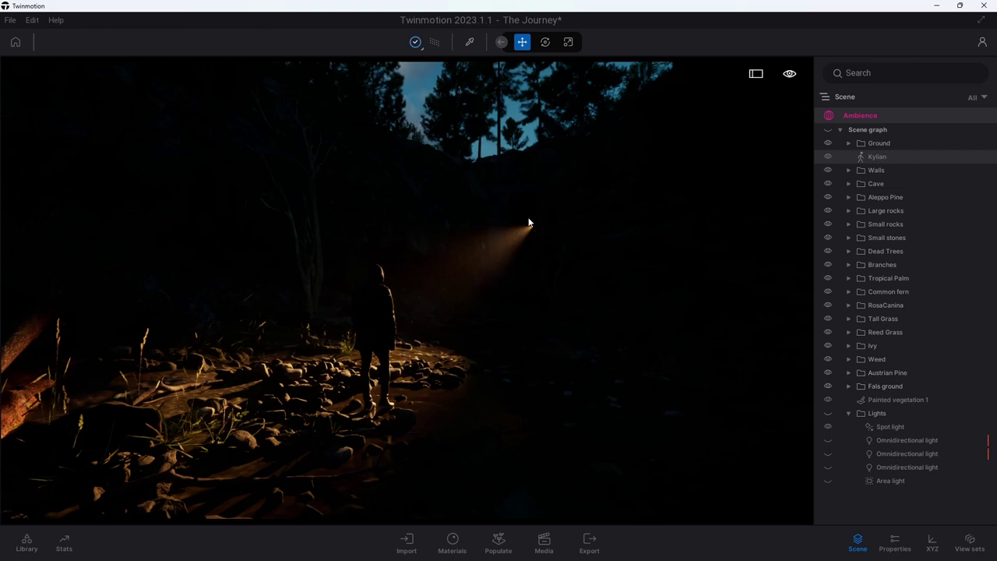
left_click(828, 440)
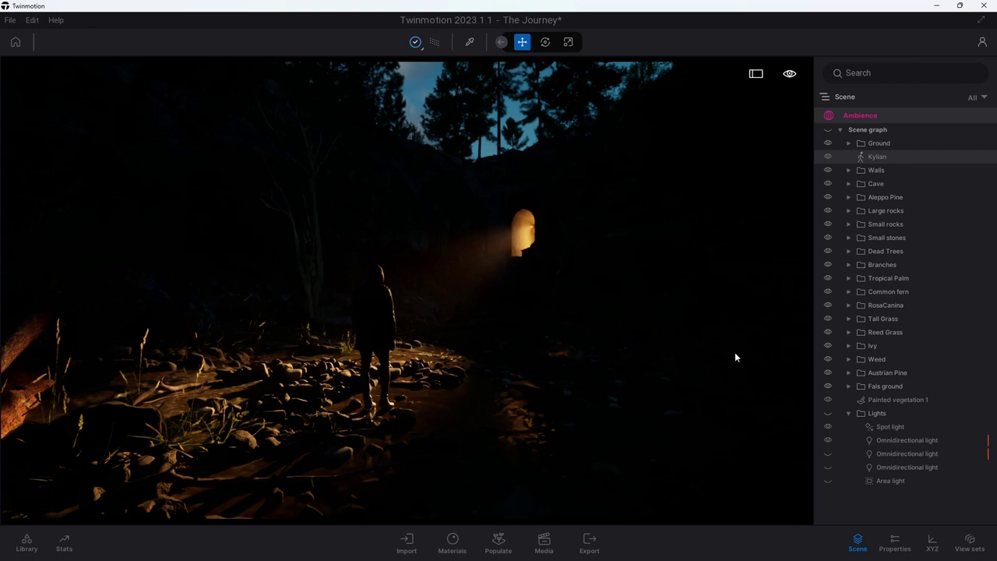
Switch on the second and third Omnidirectional lights and the Area light.
left_click(830, 454)
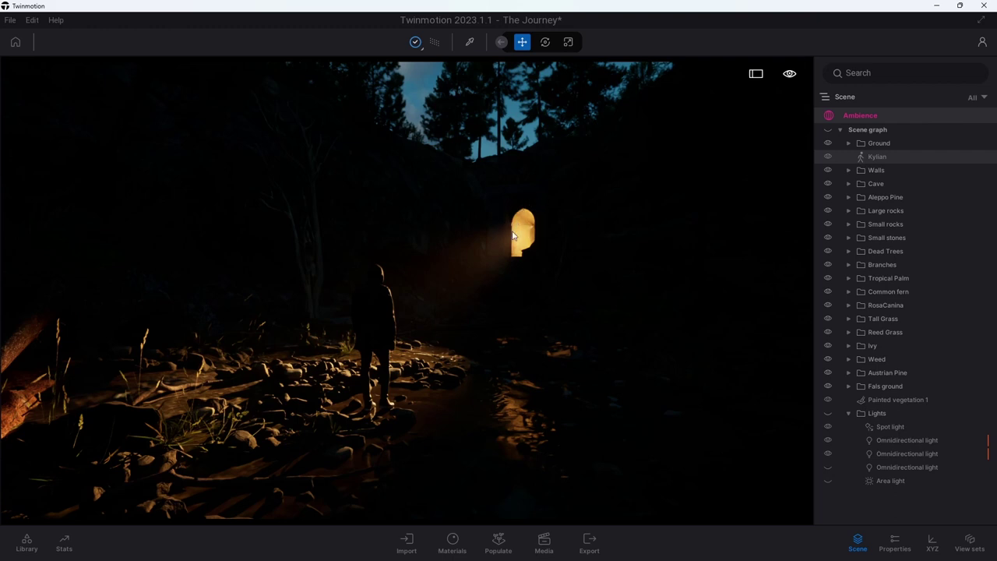
left_click(828, 467)
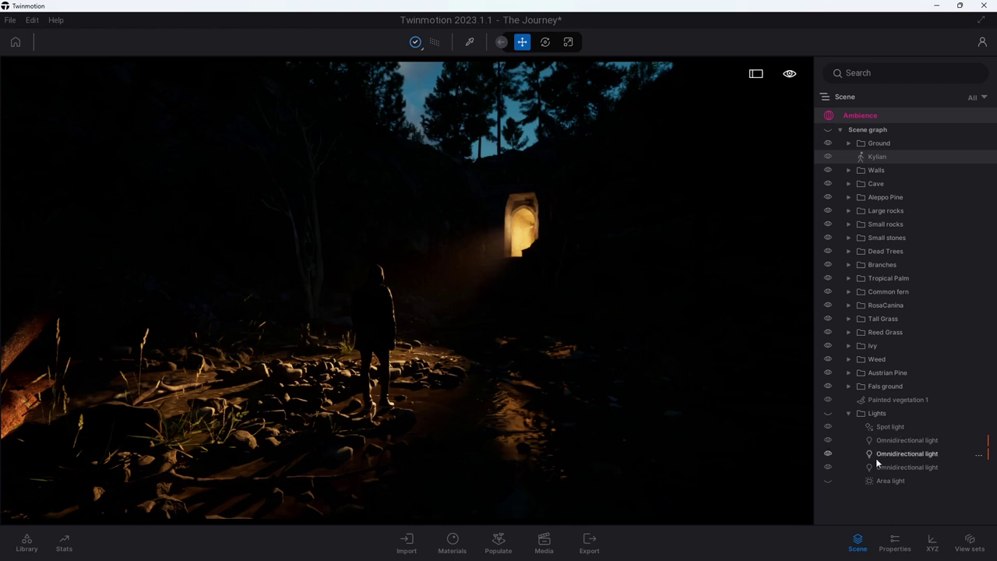
left_click(828, 481)
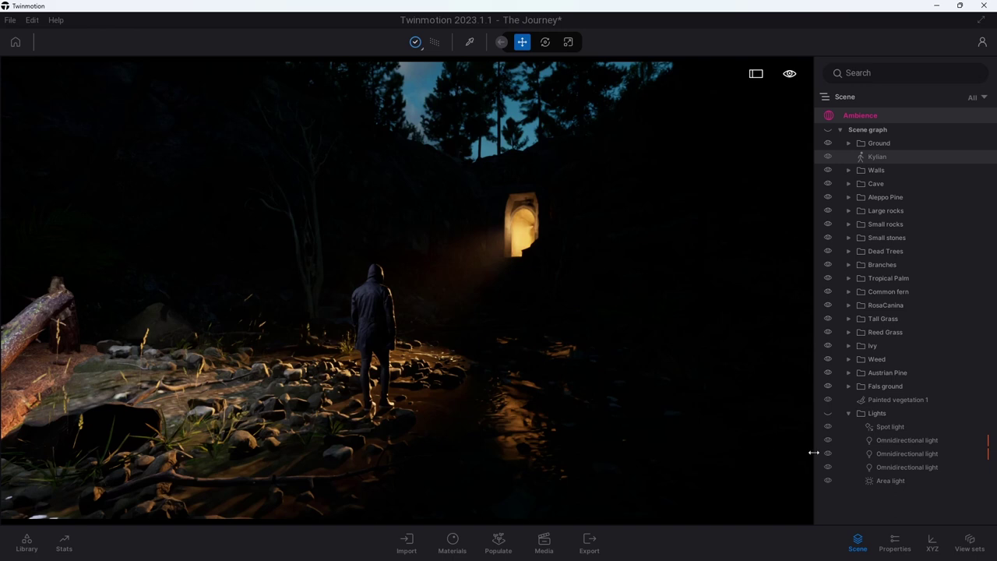
Make the whole Lights group visible and switch to the vertical Image1 shot.
left_click(829, 413)
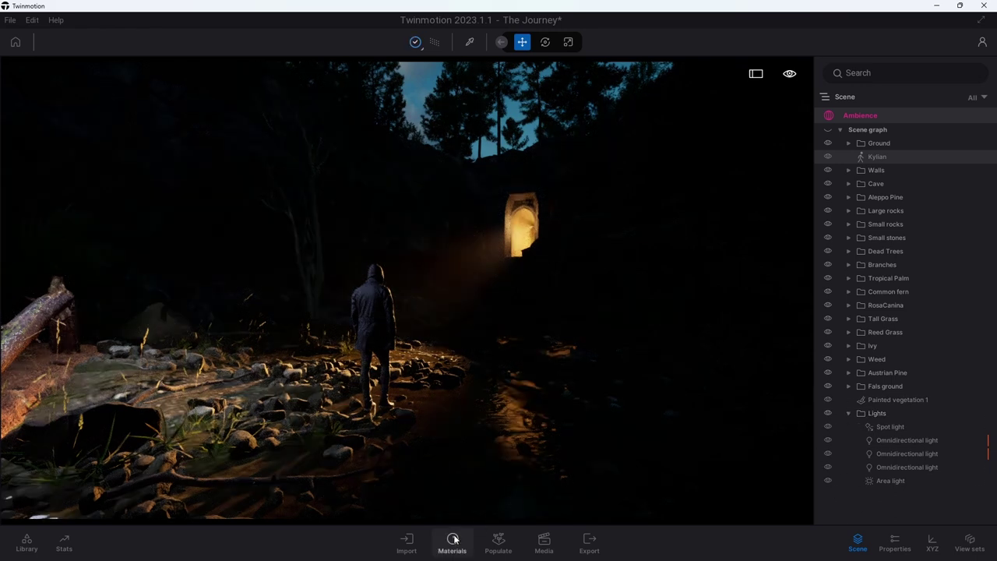
left_click(545, 540)
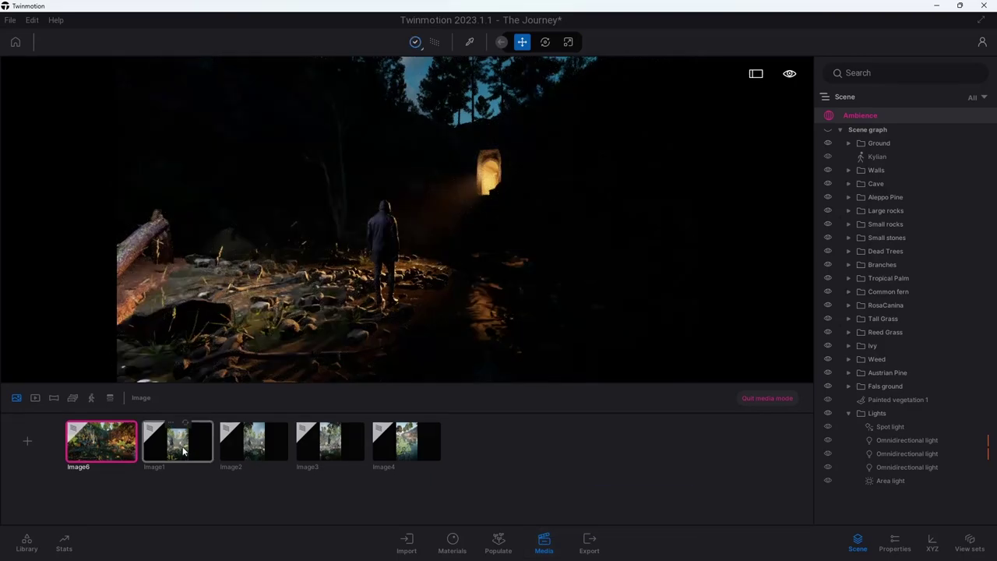
left_click(180, 446)
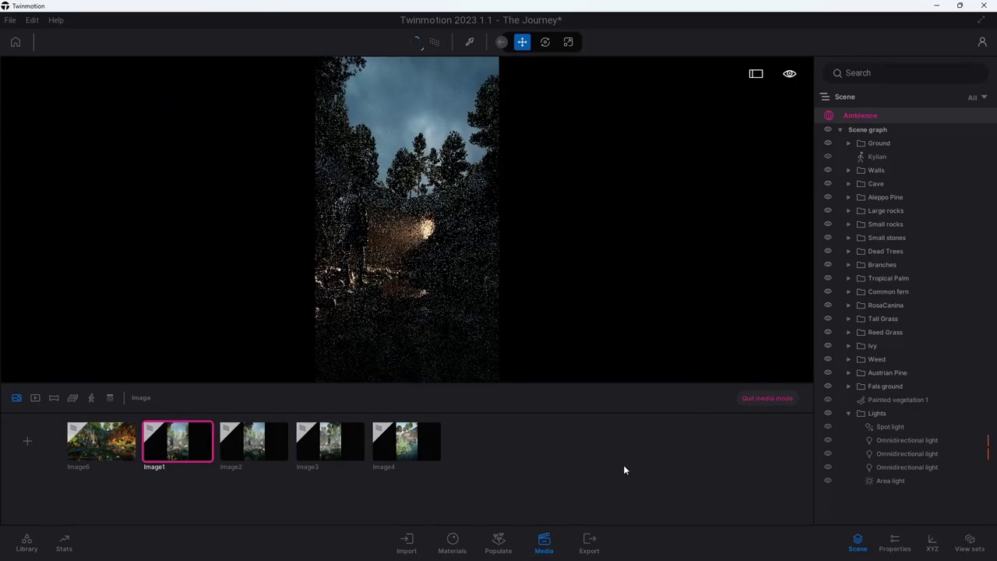
Show Image1's properties on the Camera tab.
left_click(895, 541)
scroll(920, 316, "up", 1)
scroll(925, 343, "up", 1)
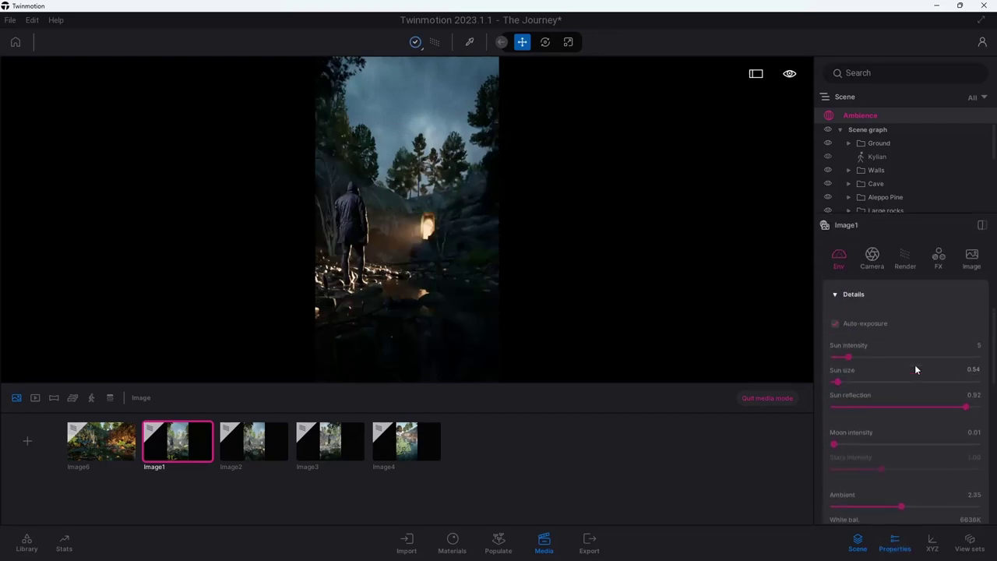
scroll(915, 365, "up", 1)
scroll(916, 350, "down", 1)
scroll(902, 377, "down", 1)
scroll(902, 378, "down", 3)
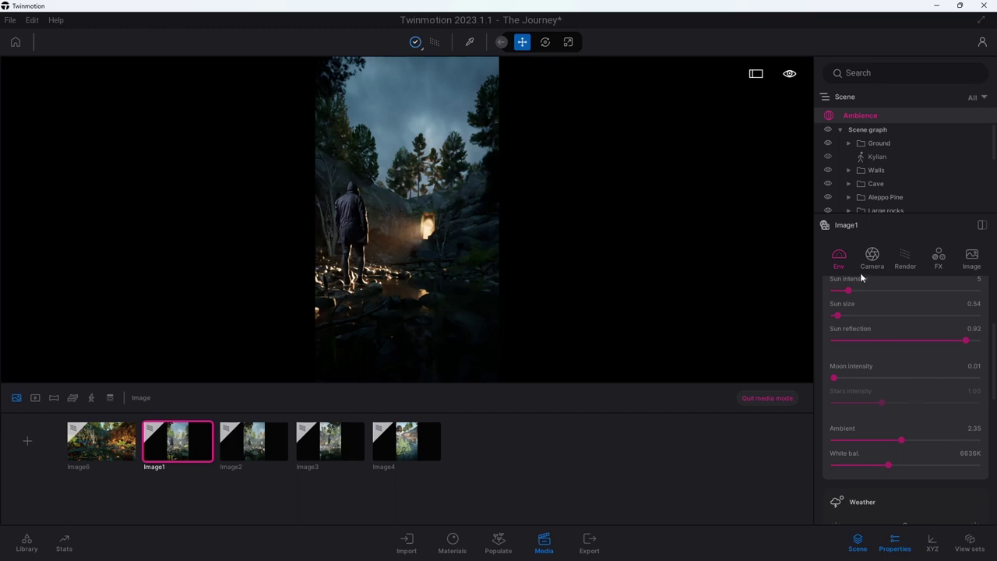
left_click(873, 256)
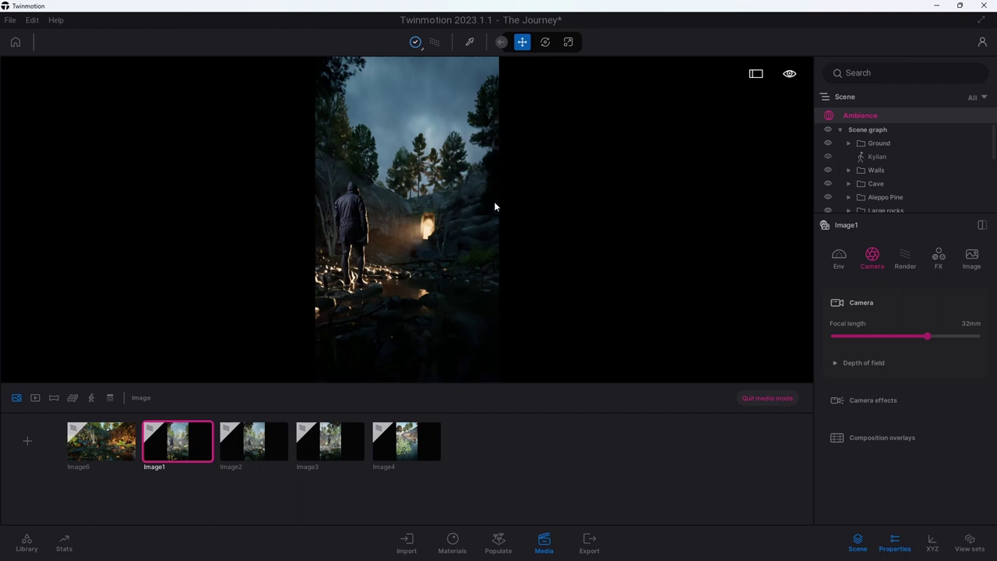
Preview the Image2, Image3 and Image4 shots with the FX colour grading settings showing.
left_click(254, 442)
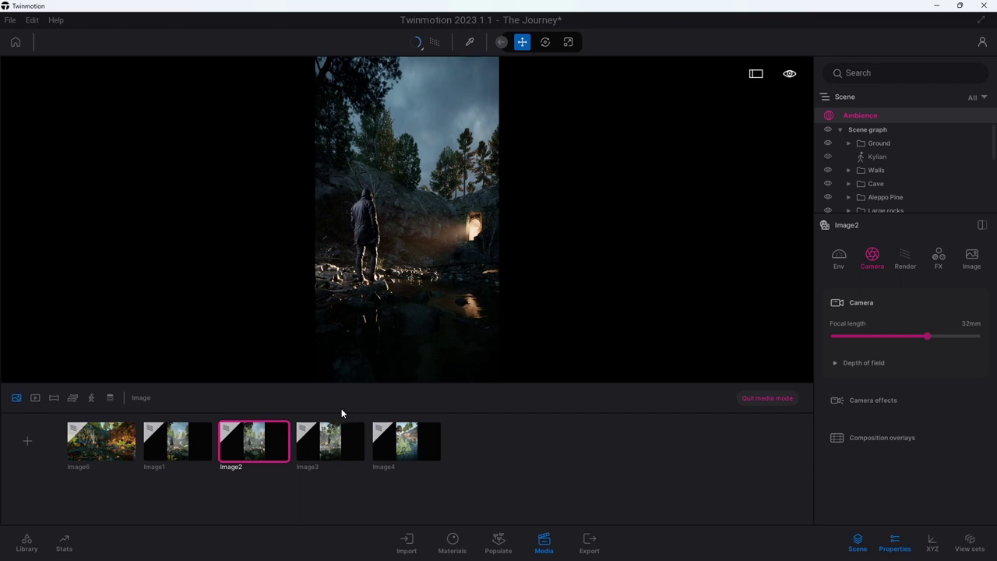
left_click(331, 442)
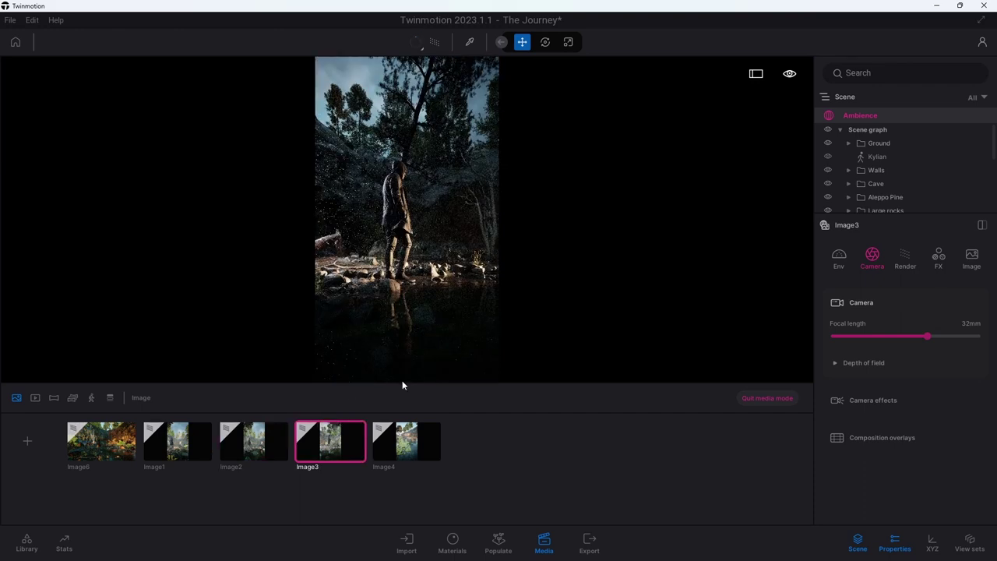
left_click(943, 258)
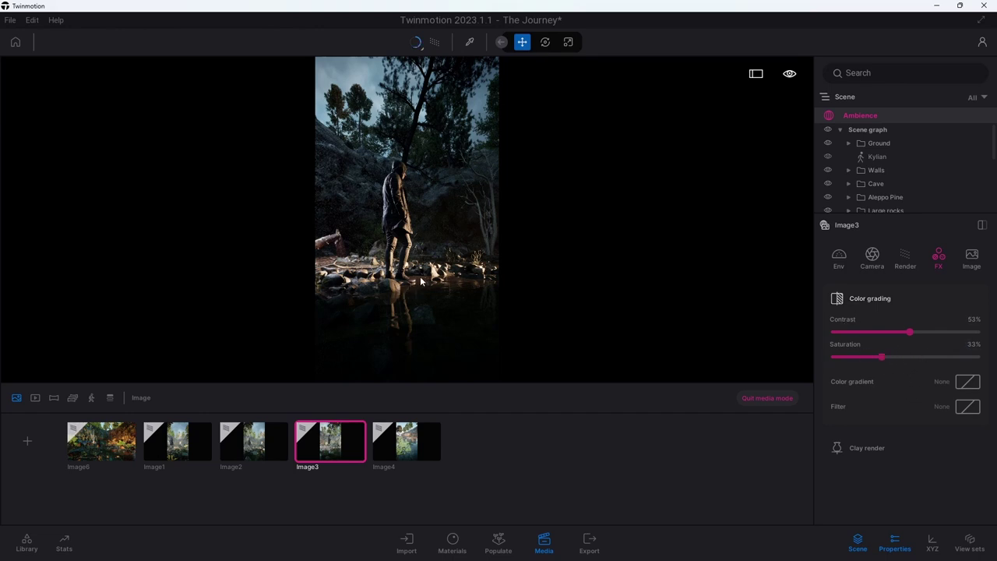
left_click(404, 455)
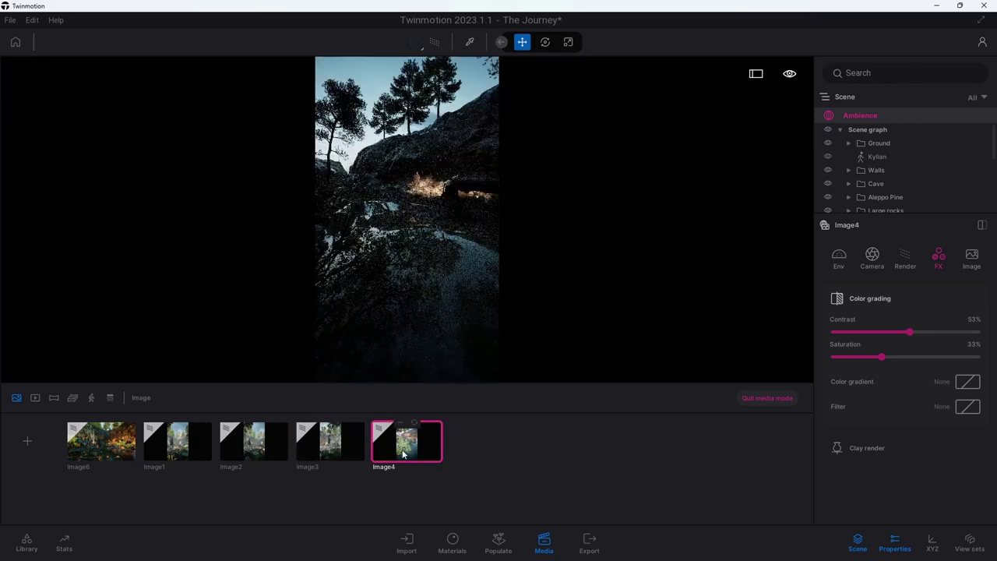
Step back through Image3 and Image2 to Image1, showing 53% contrast and 38% saturation.
left_click(330, 442)
left_click(256, 439)
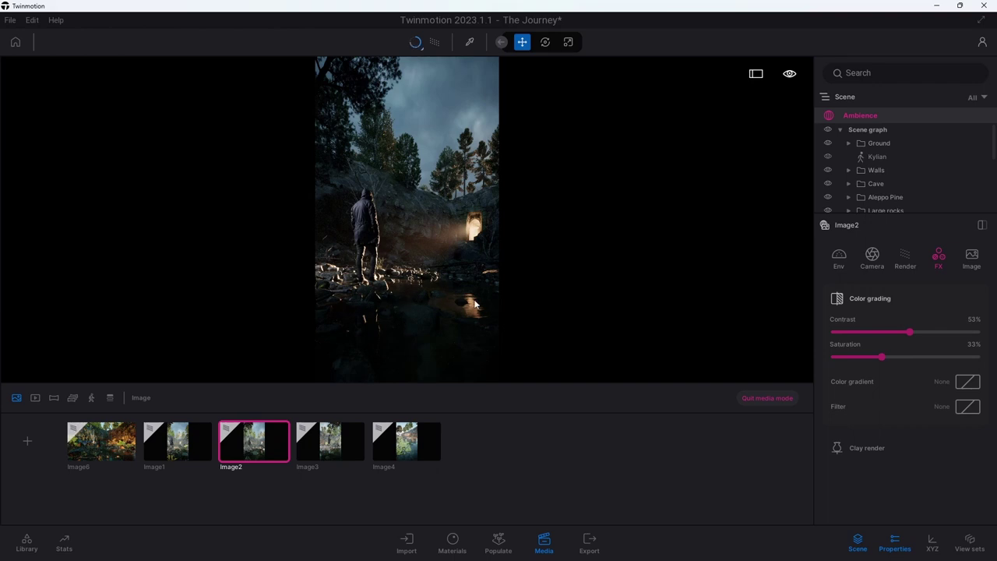
left_click(178, 446)
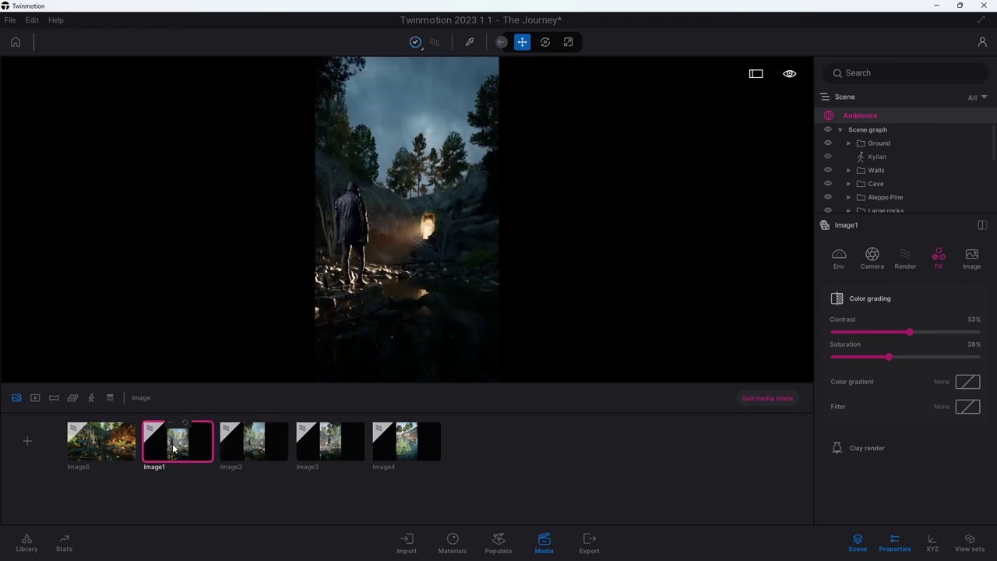